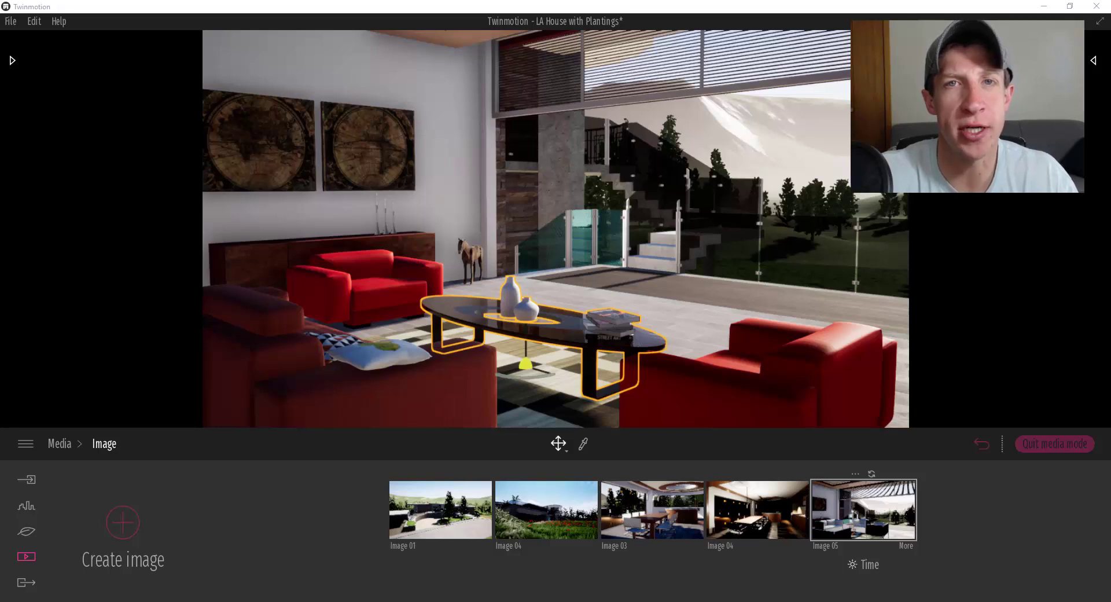
# - Move and turn the living-room camera to recompose the coffee table and red armchairs
pyautogui.click(740, 335)
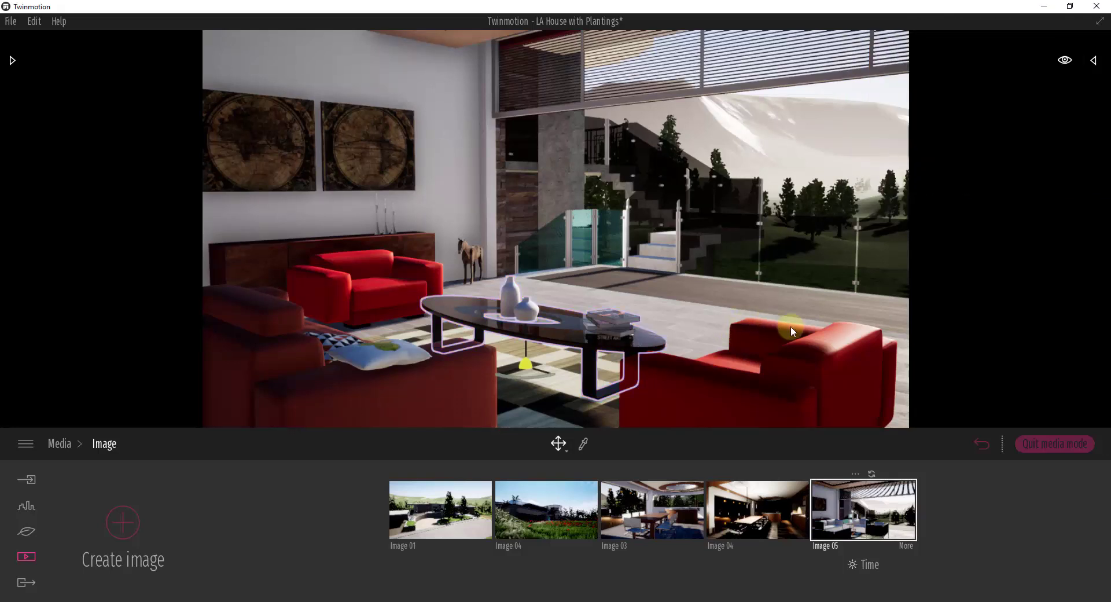
pyautogui.moveTo(780, 331); pyautogui.dragTo(602, 349)
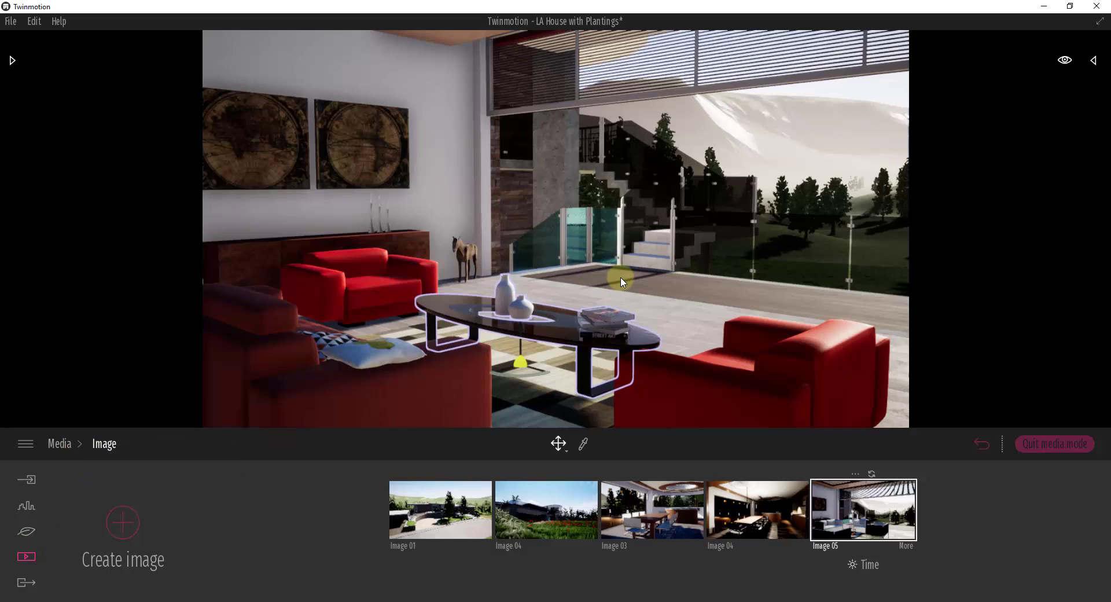
pyautogui.moveTo(622, 282); pyautogui.dragTo(618, 278)
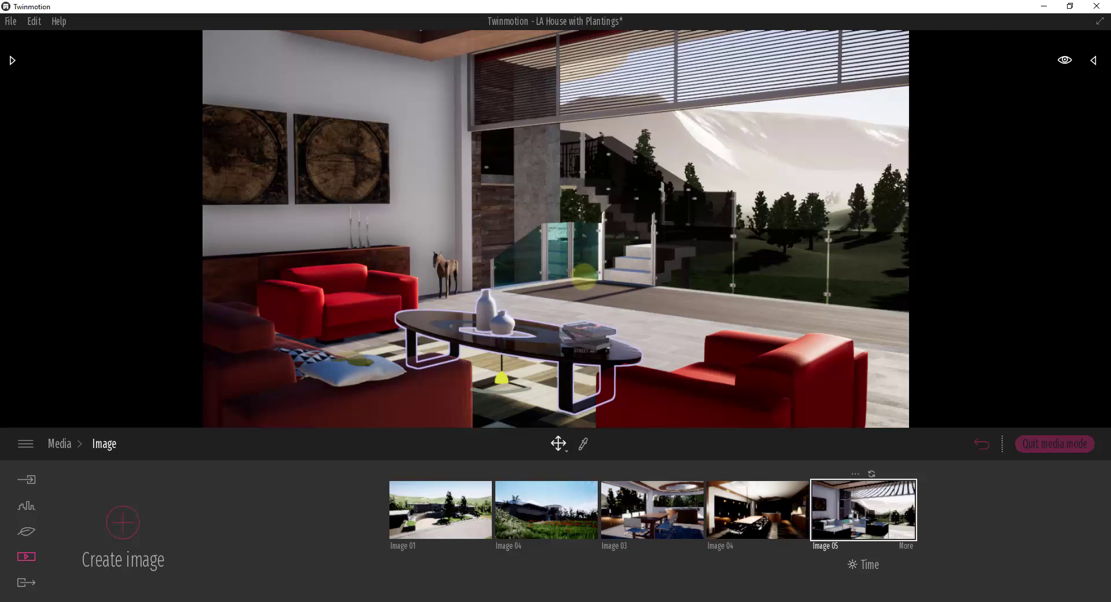
pyautogui.moveTo(584, 276); pyautogui.dragTo(584, 277)
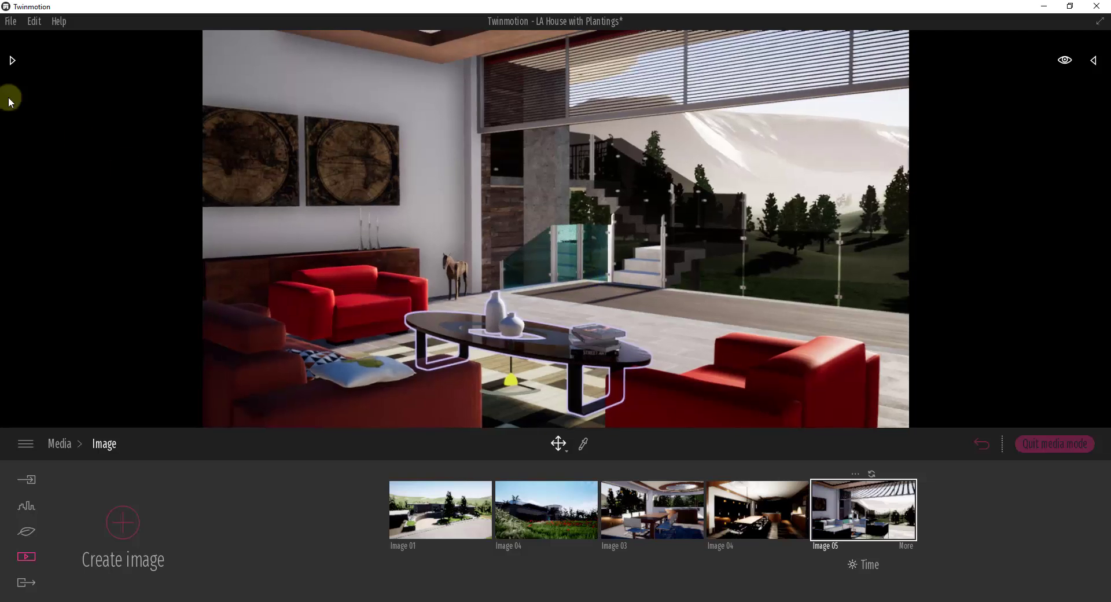
pyautogui.click(12, 60)
pyautogui.click(223, 54)
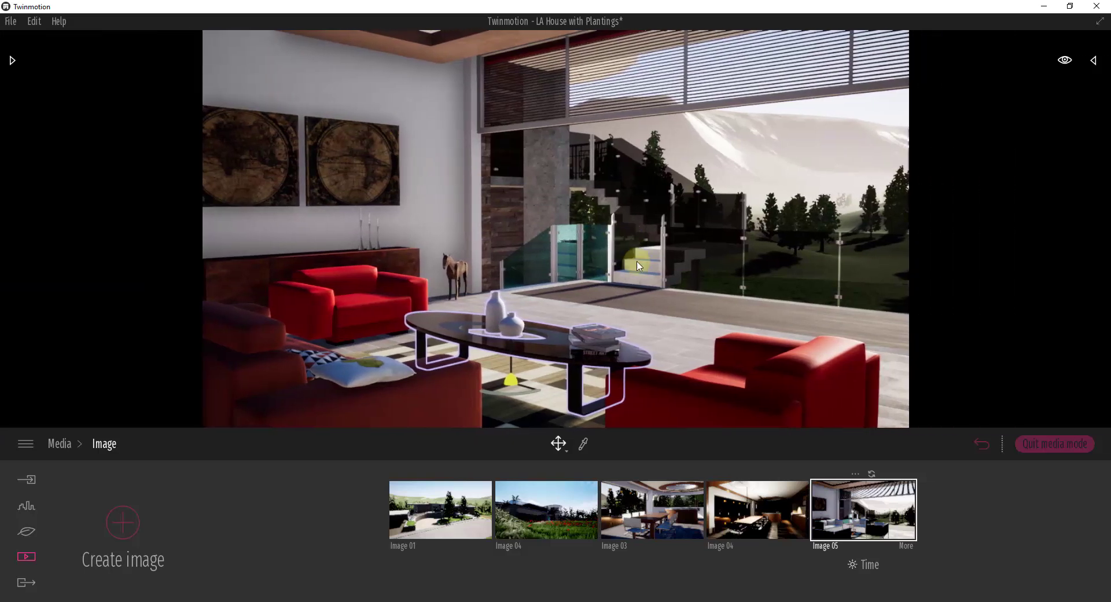
# - Quit media mode and shift the time of day from 22:54 to 11:46 for daylight
pyautogui.click(29, 532)
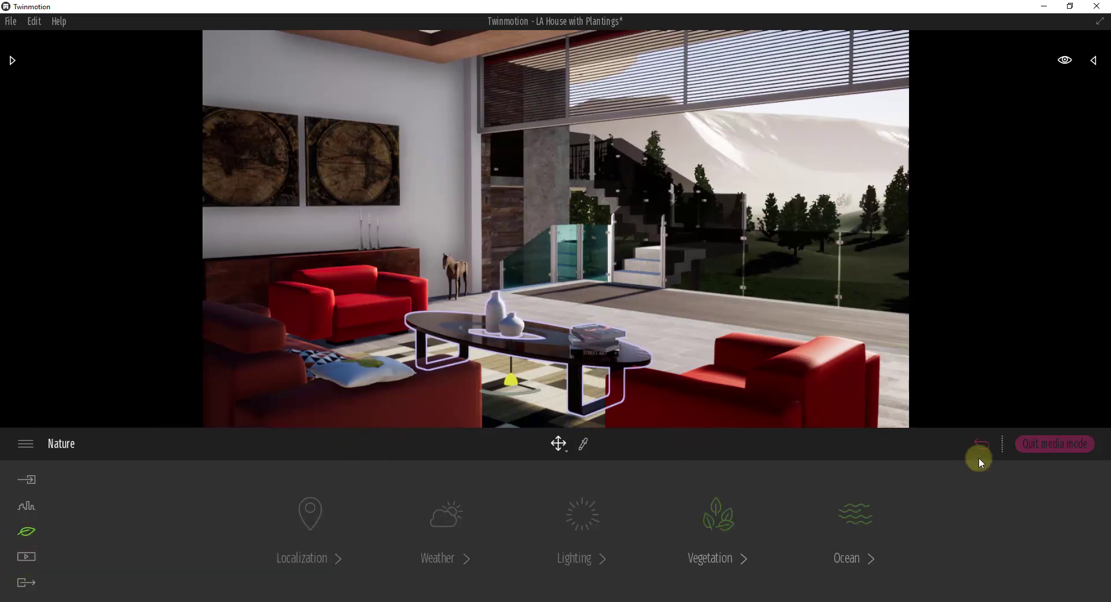
pyautogui.click(1055, 444)
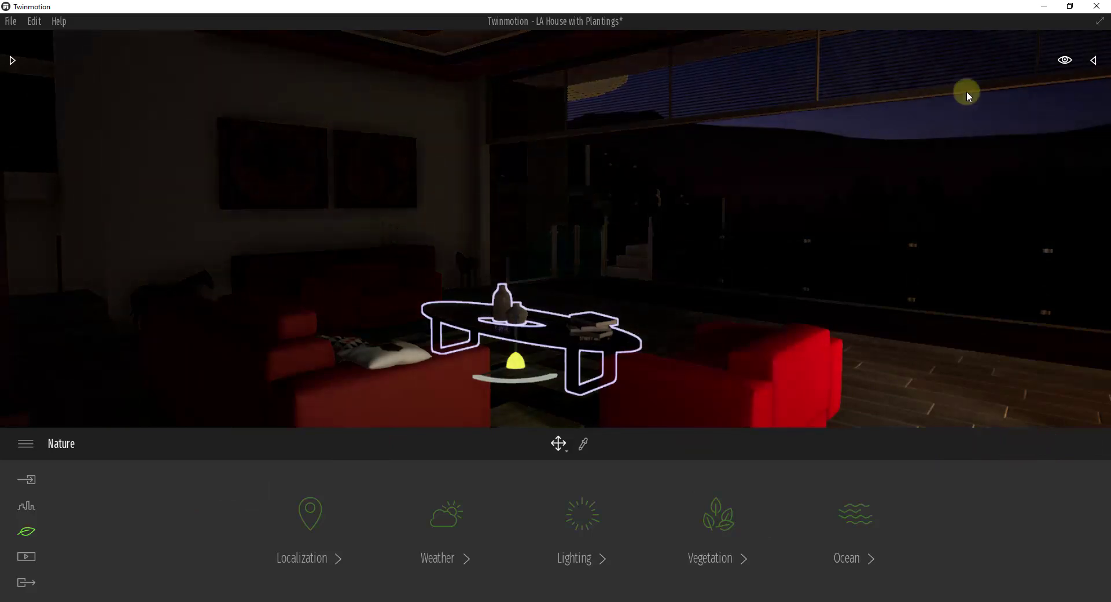
pyautogui.click(1067, 62)
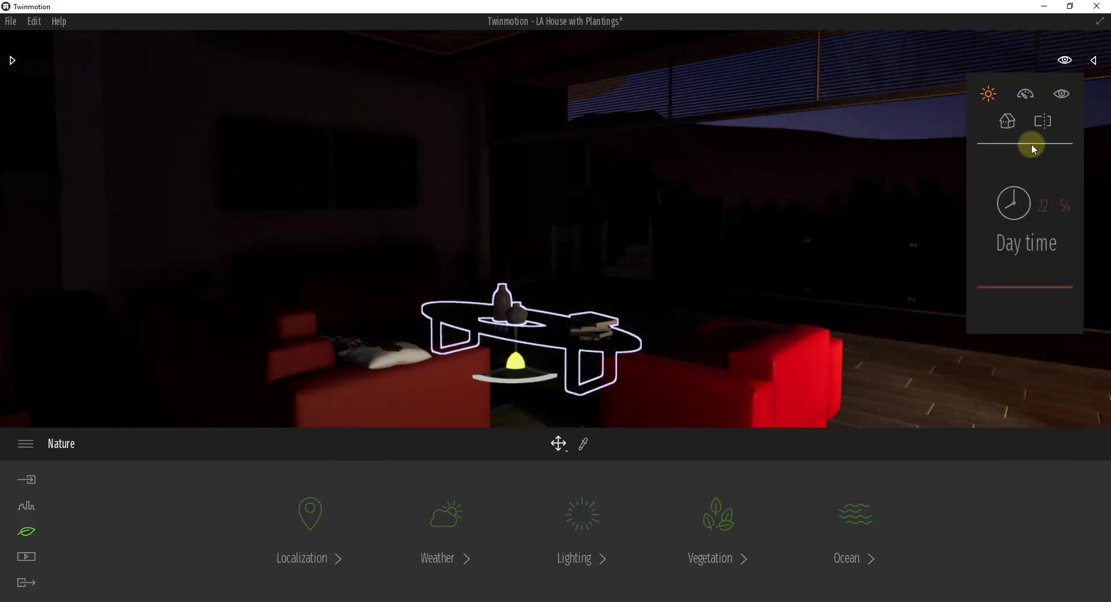
pyautogui.moveTo(1025, 287); pyautogui.dragTo(1025, 221)
pyautogui.click(641, 377)
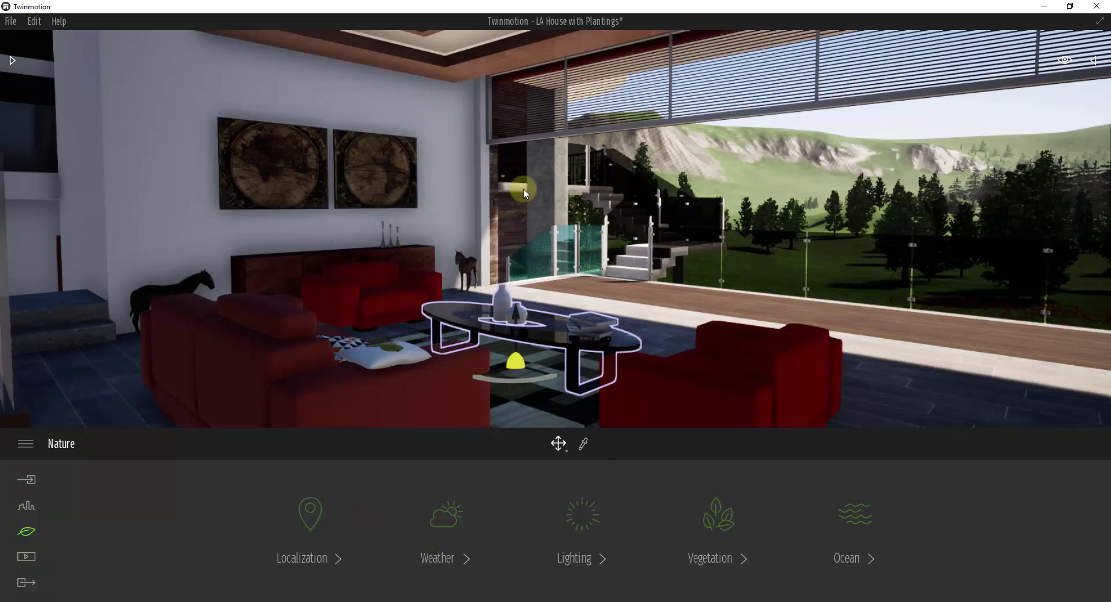
# - Show the Media Image section with its saved image thumbnails
pyautogui.click(26, 559)
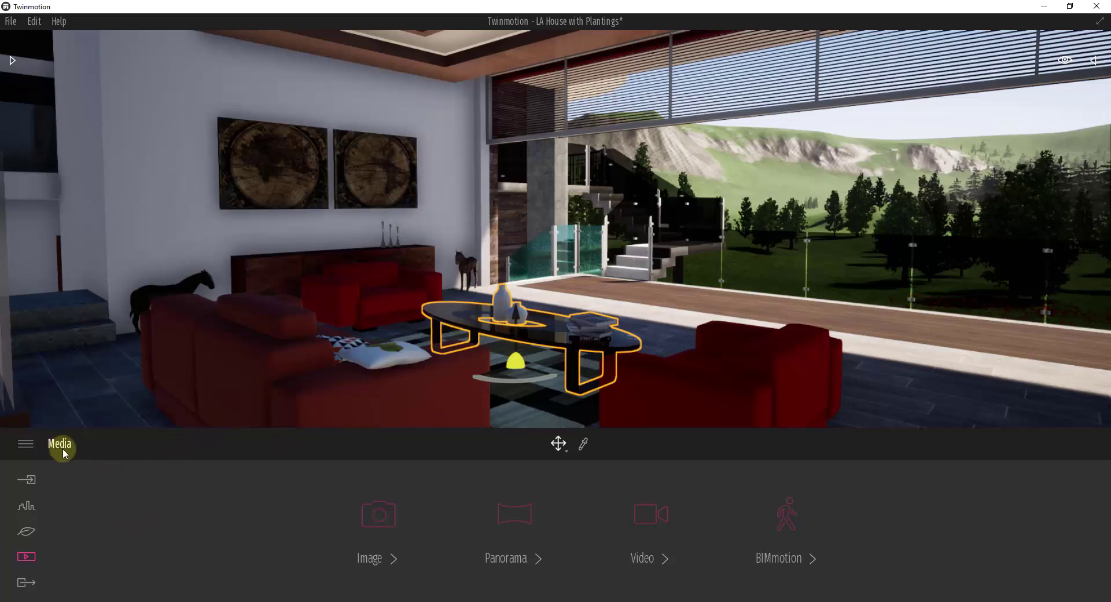
pyautogui.click(379, 517)
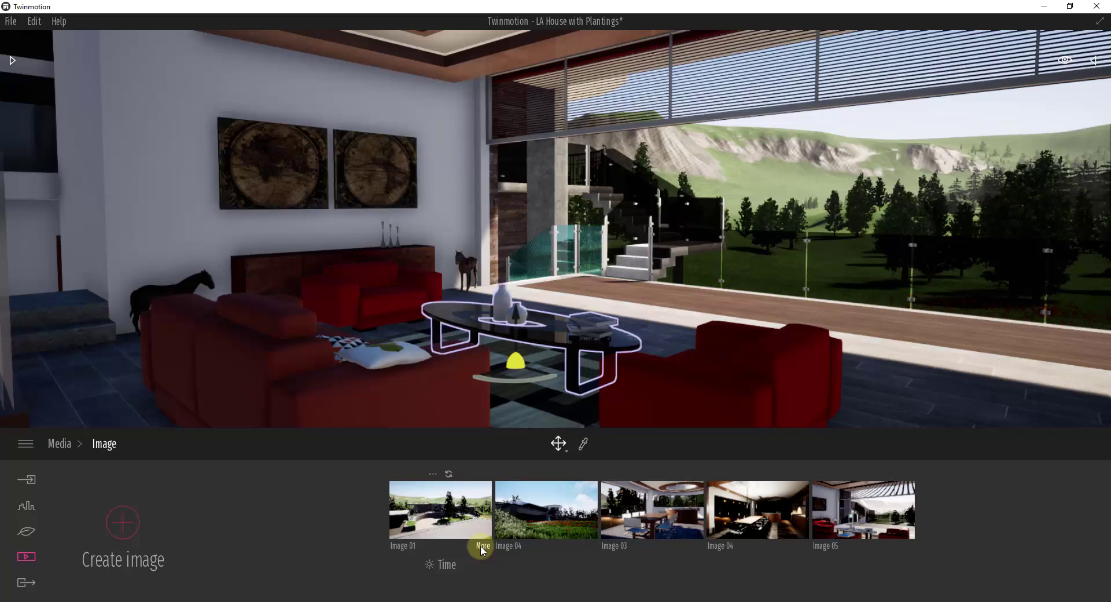
# - Preview Image 01, Image 04, Image 03, the dark dining room and Image 05 in turn
pyautogui.click(441, 513)
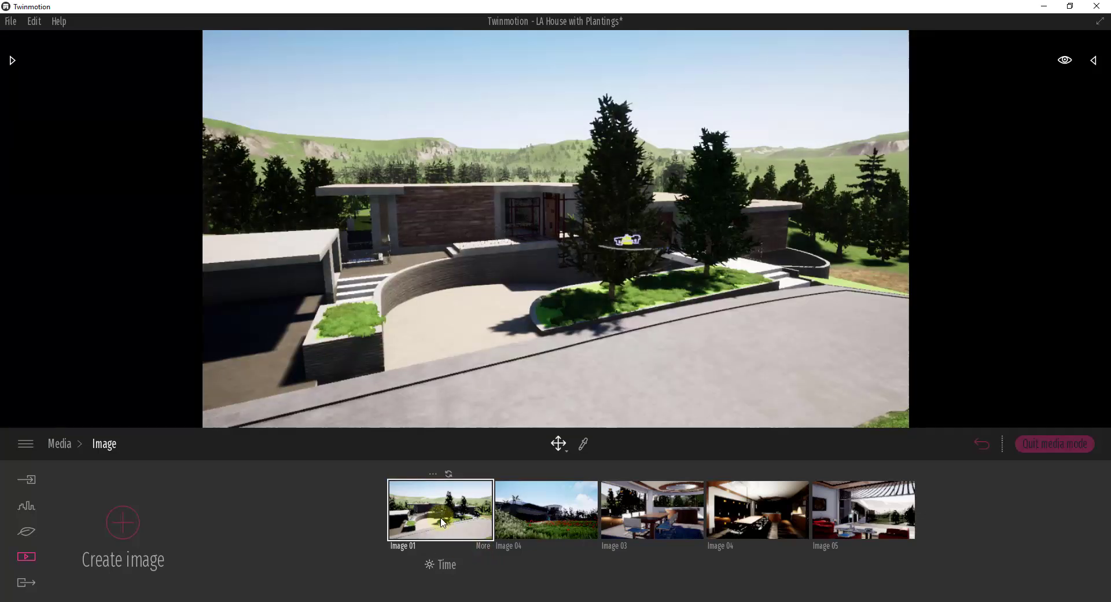
pyautogui.click(553, 516)
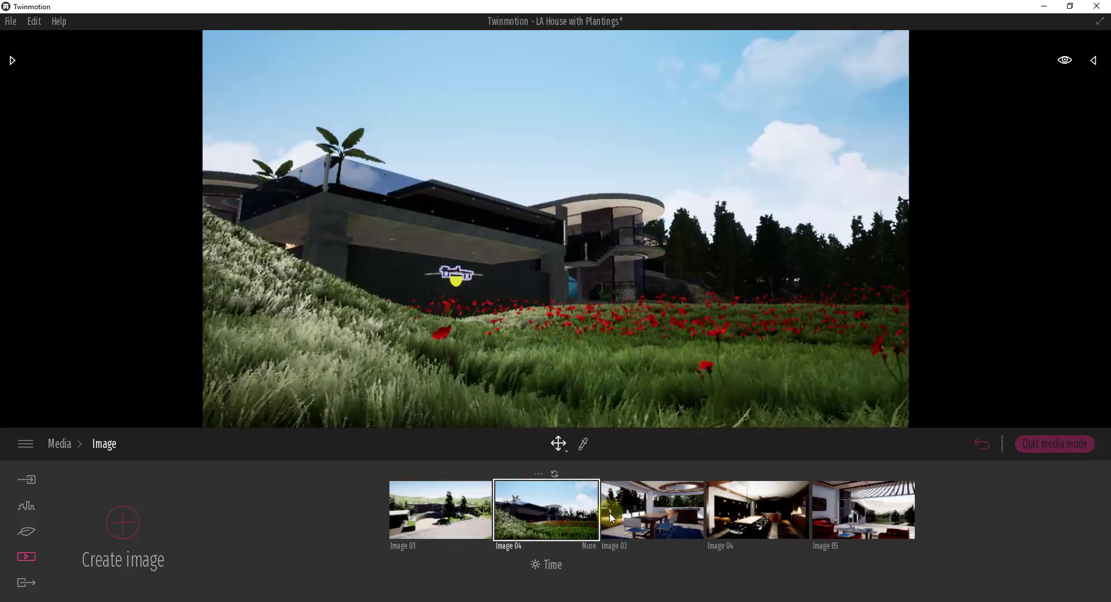
pyautogui.click(647, 516)
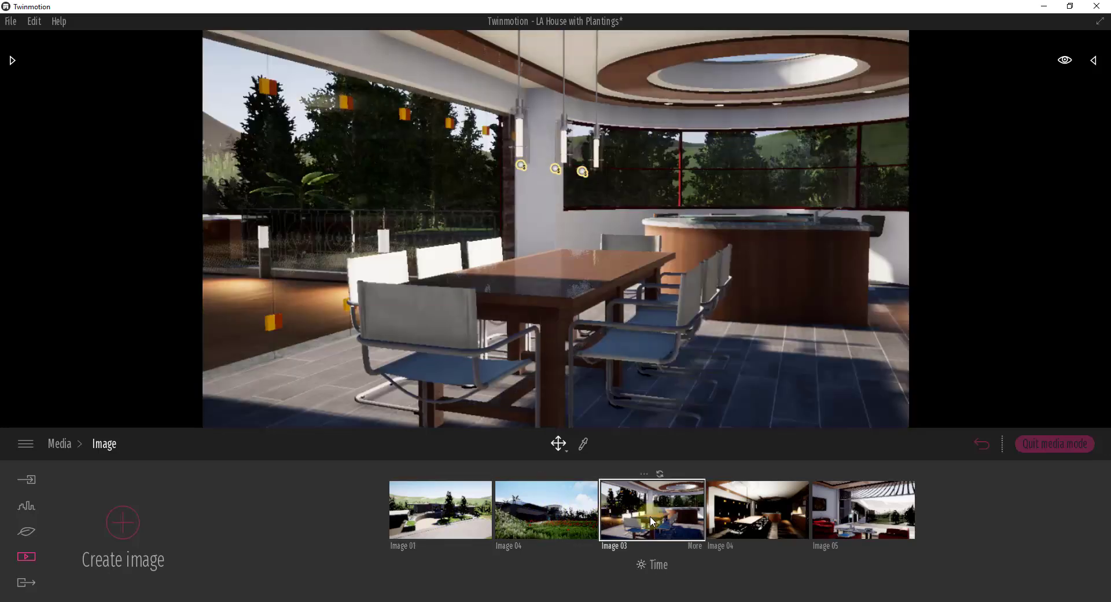
pyautogui.click(758, 514)
pyautogui.click(849, 508)
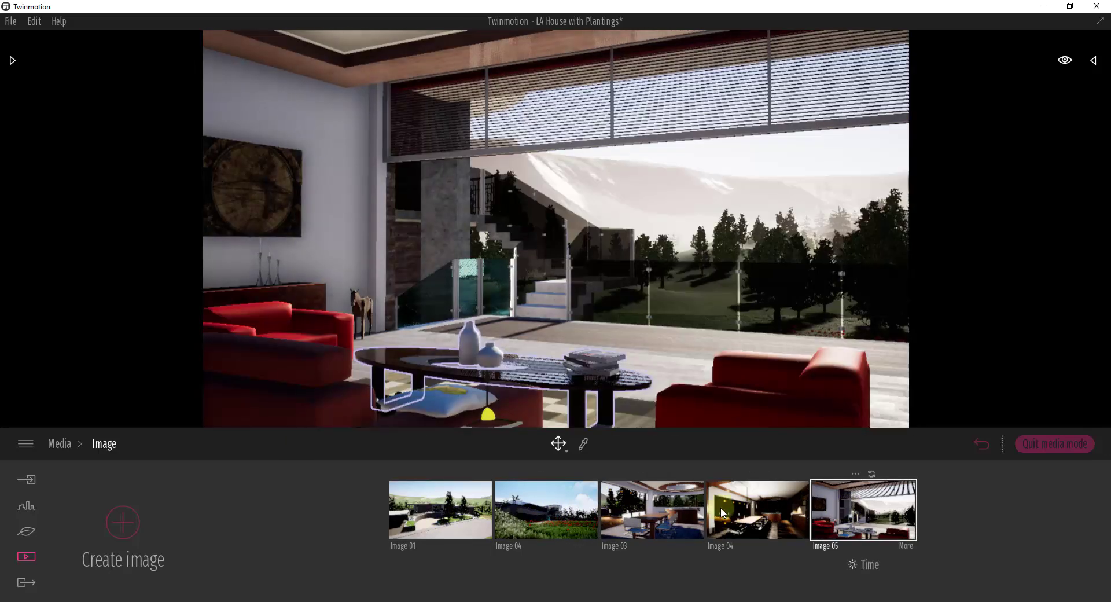
pyautogui.click(648, 512)
pyautogui.click(552, 513)
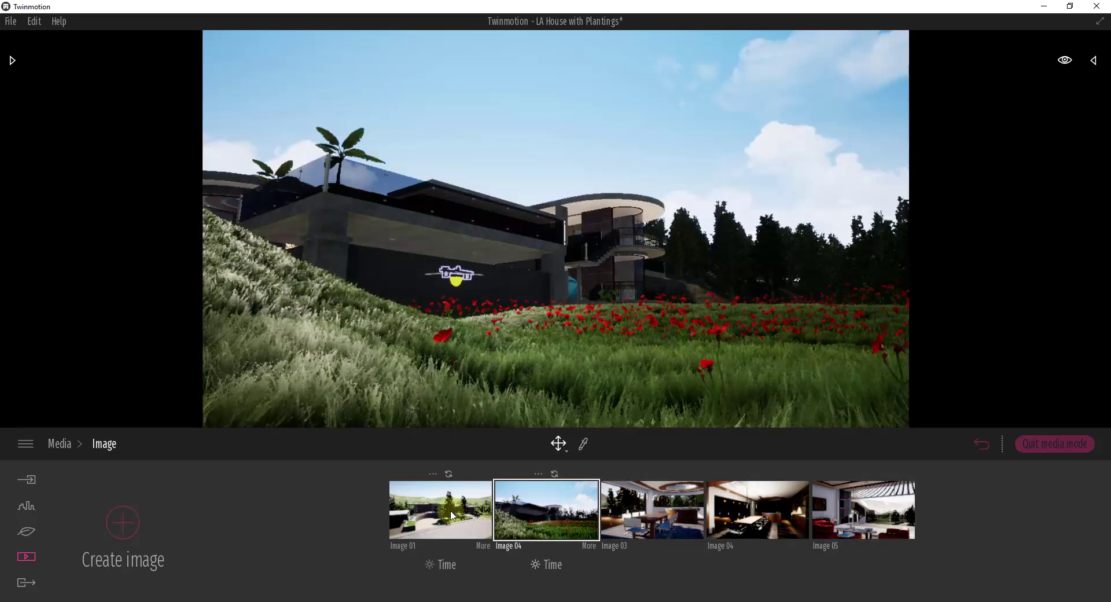
pyautogui.click(451, 512)
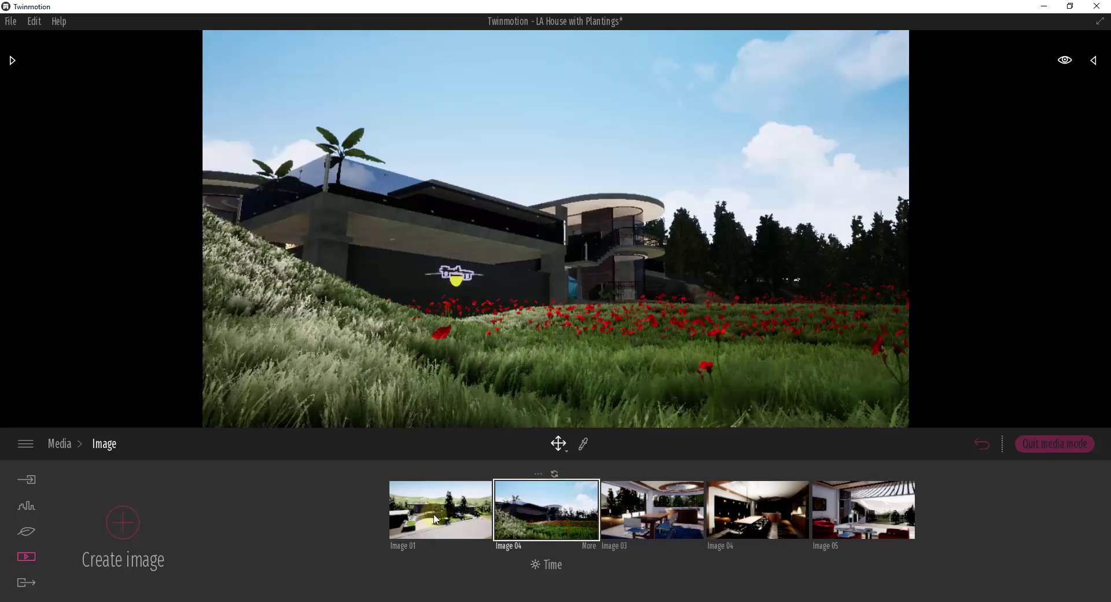
# - Cycle through the thumbnails again, settle on Image 05, and show the Nature categories
pyautogui.click(572, 509)
pyautogui.click(759, 512)
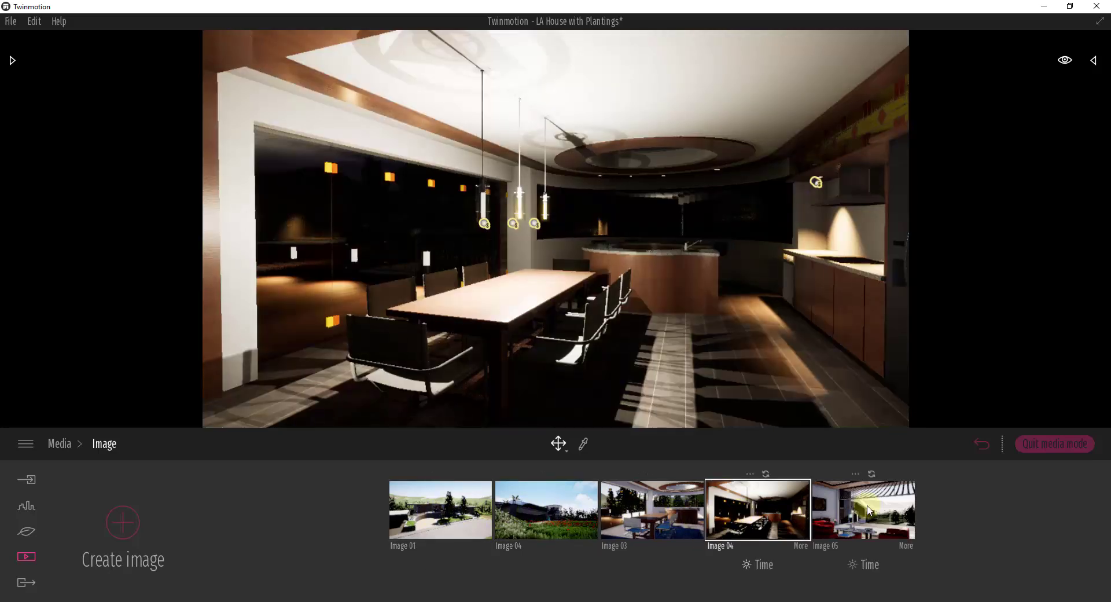
pyautogui.click(875, 525)
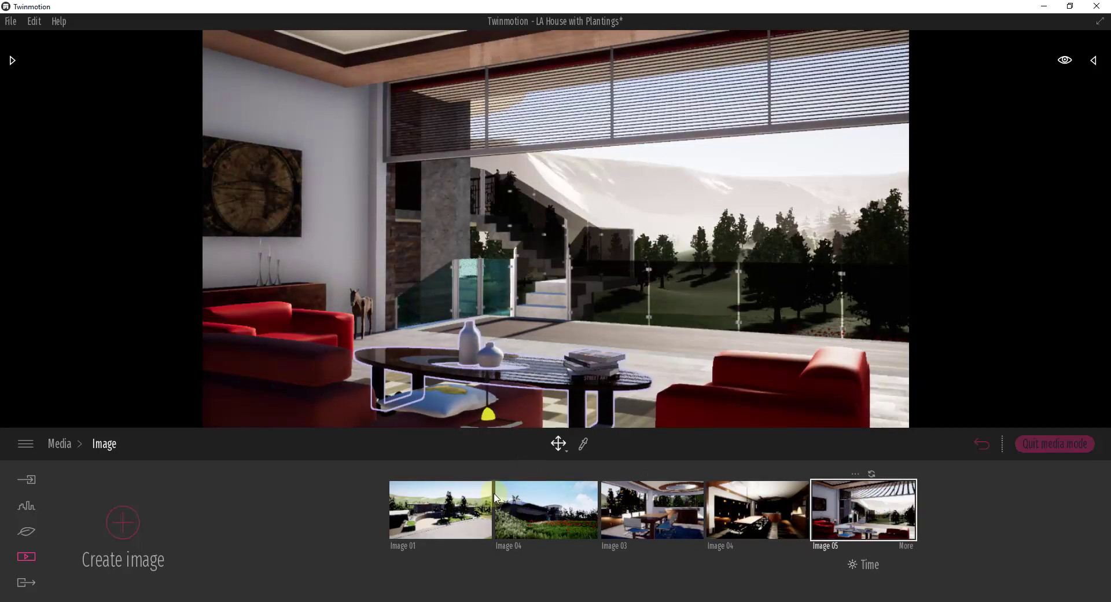
pyautogui.click(481, 509)
pyautogui.moveTo(856, 509)
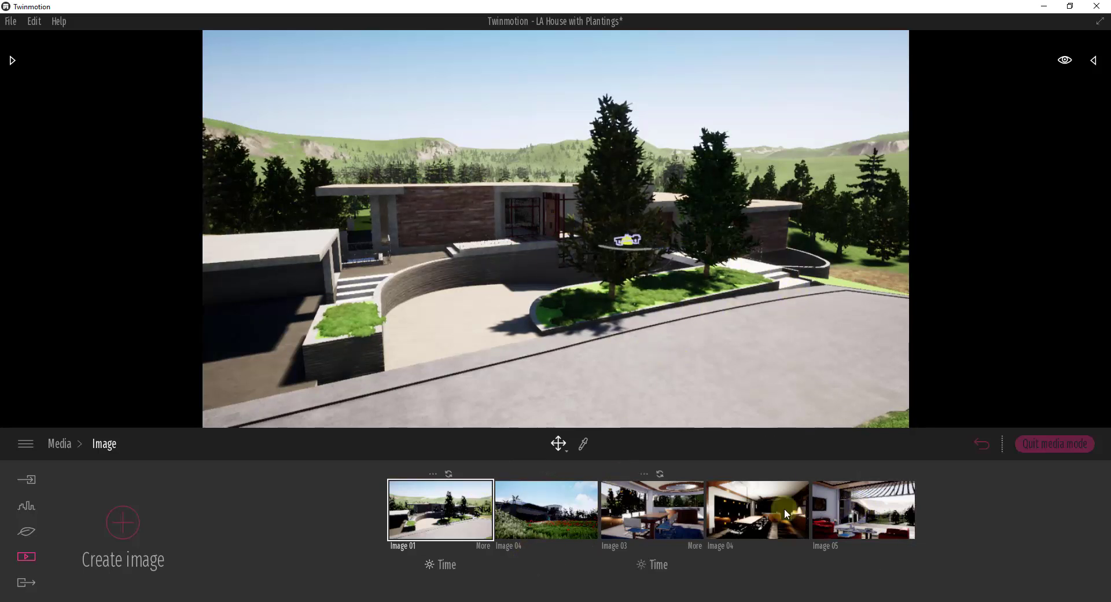
pyautogui.click(895, 517)
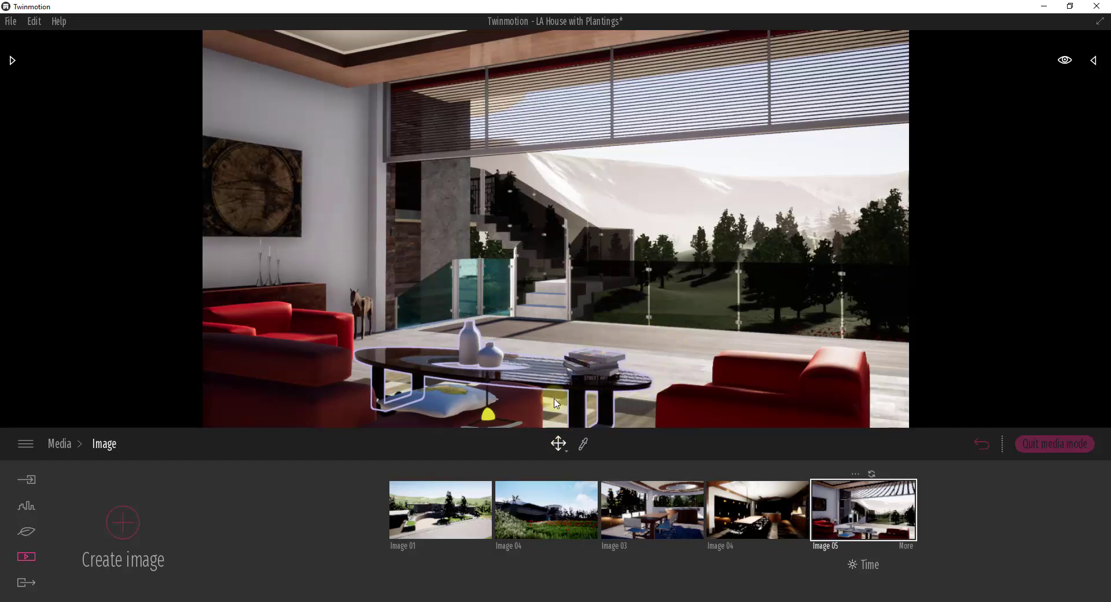
pyautogui.click(26, 536)
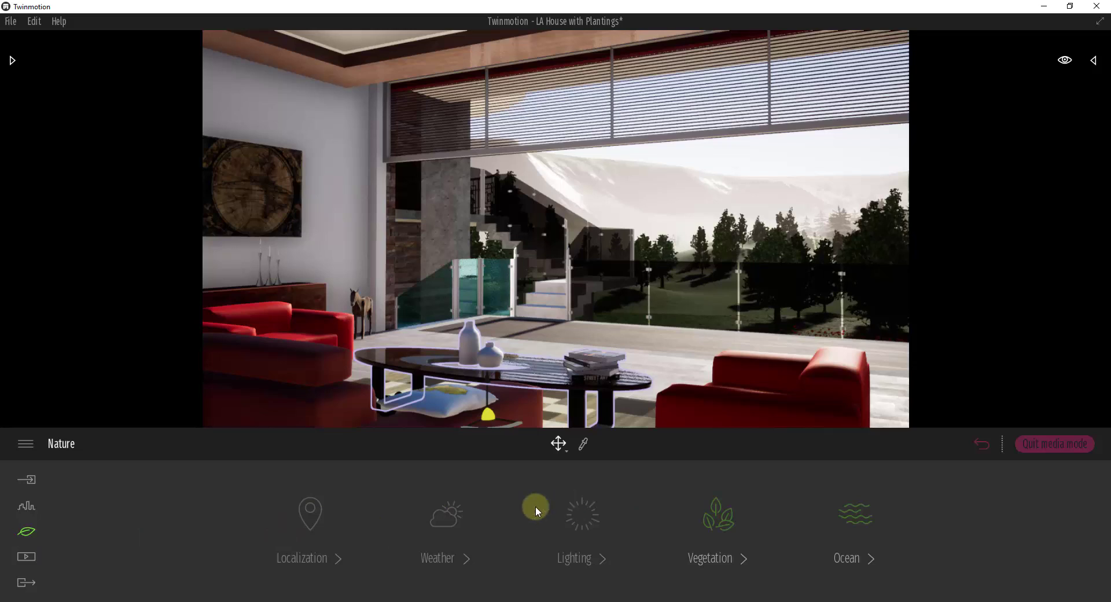
# - Leave and re-enter media mode, then load the Image 05 living-room shot from the thumbnails
pyautogui.click(31, 557)
pyautogui.click(394, 515)
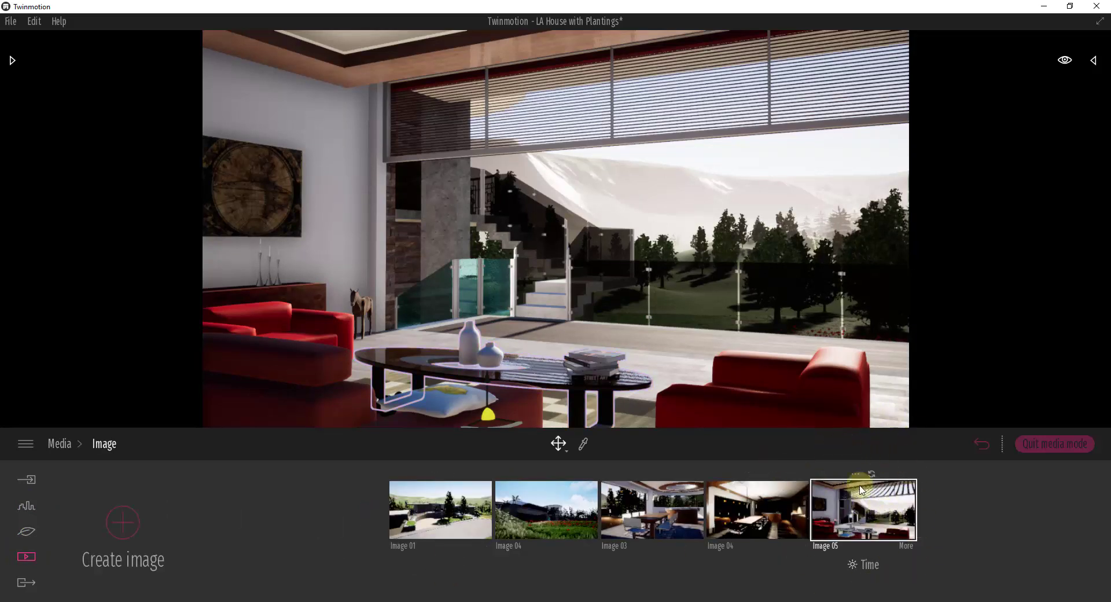
pyautogui.click(26, 532)
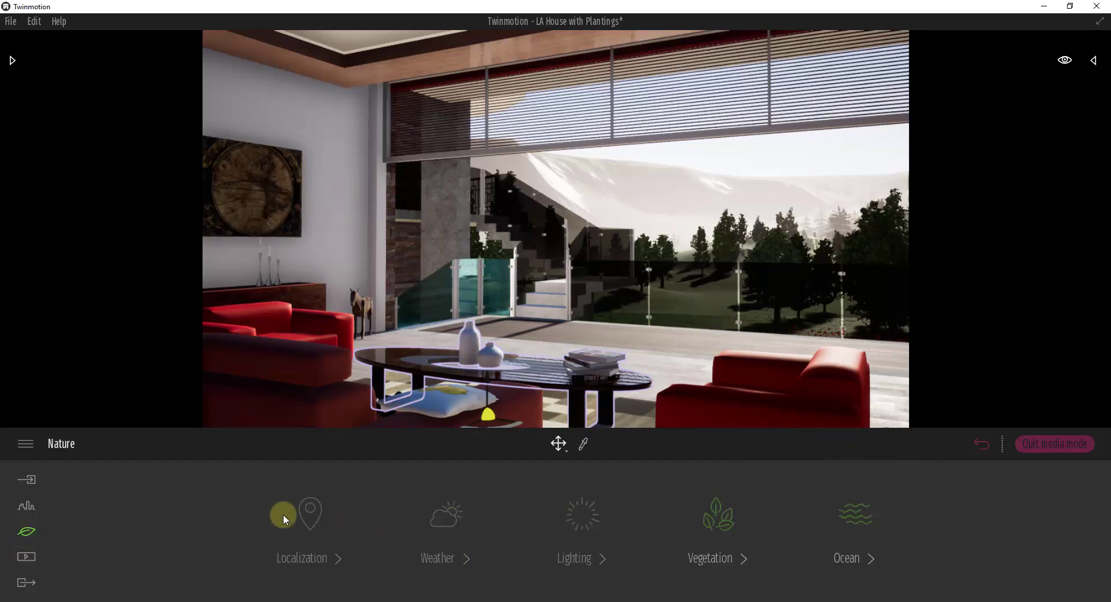
pyautogui.click(1042, 444)
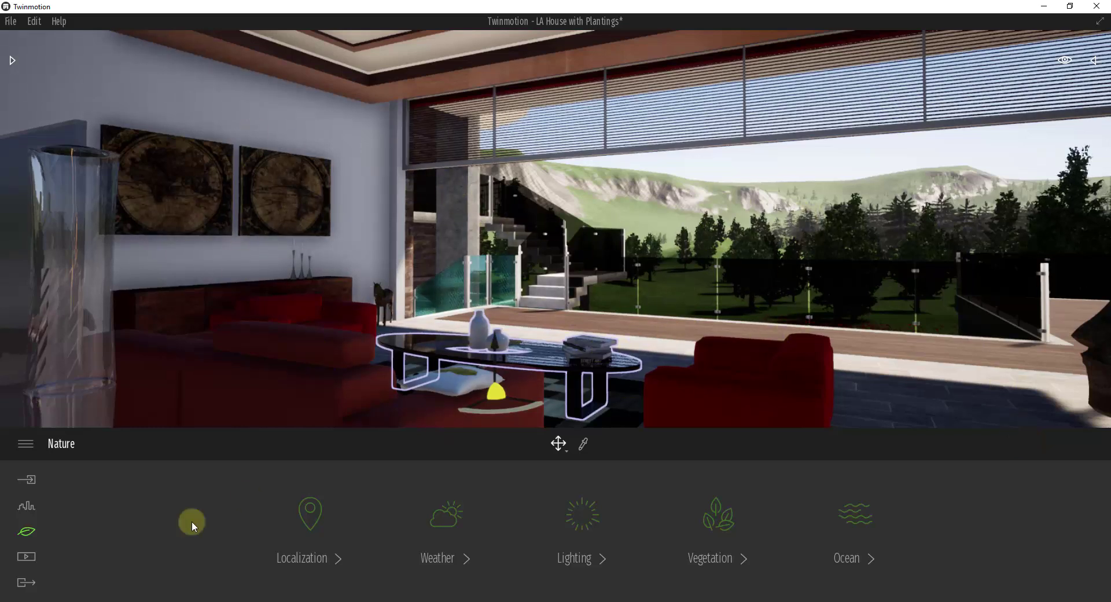
pyautogui.click(27, 556)
pyautogui.click(379, 515)
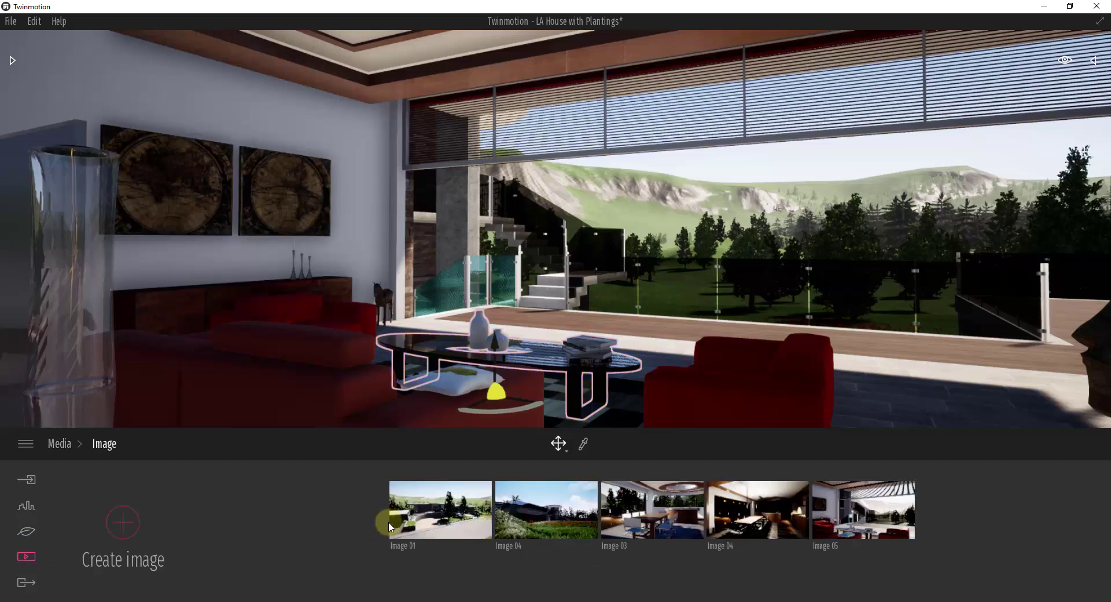
pyautogui.click(877, 515)
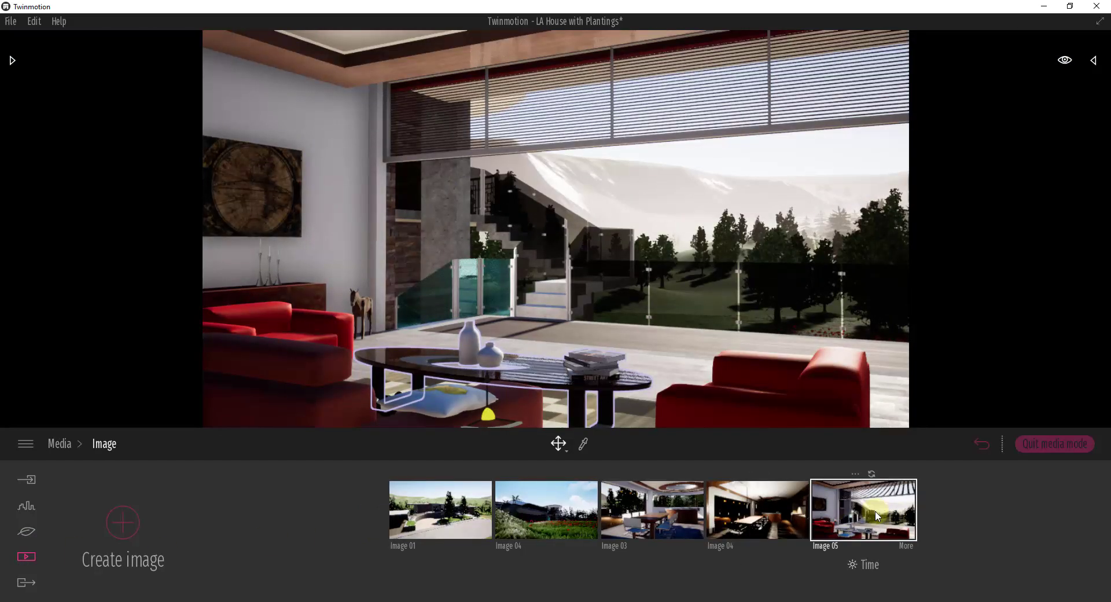
# - Set Image 05's time of day to 11:39 and open its settings categories
pyautogui.click(867, 568)
pyautogui.moveTo(856, 454)
pyautogui.mouseDown()
pyautogui.moveTo(857, 486)
pyautogui.moveTo(859, 445)
pyautogui.moveTo(849, 526)
pyautogui.moveTo(851, 417)
pyautogui.moveTo(857, 453)
pyautogui.mouseUp()
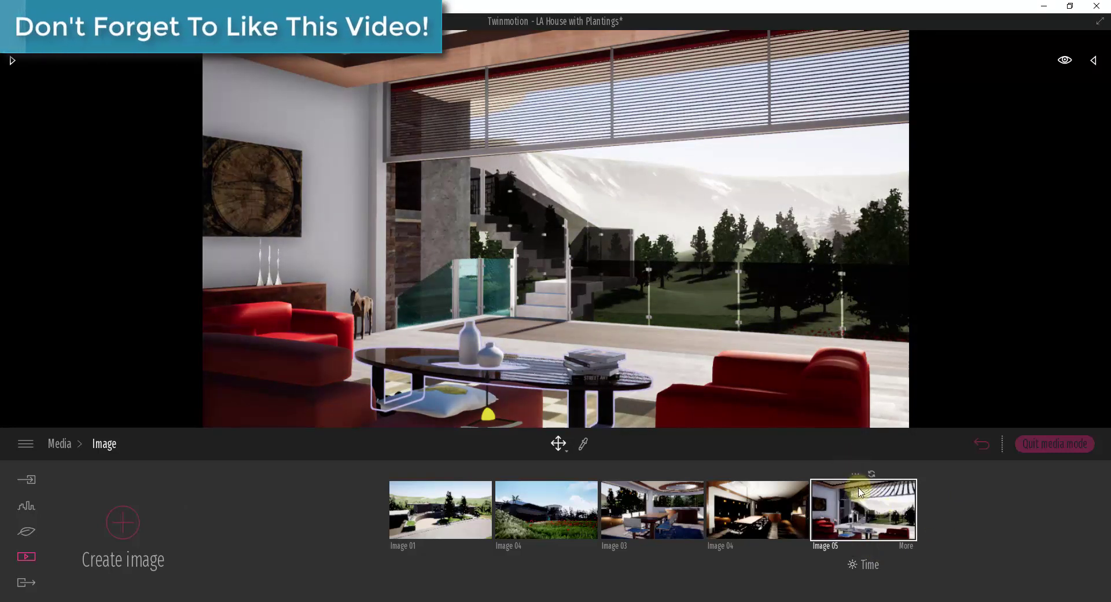
pyautogui.click(855, 473)
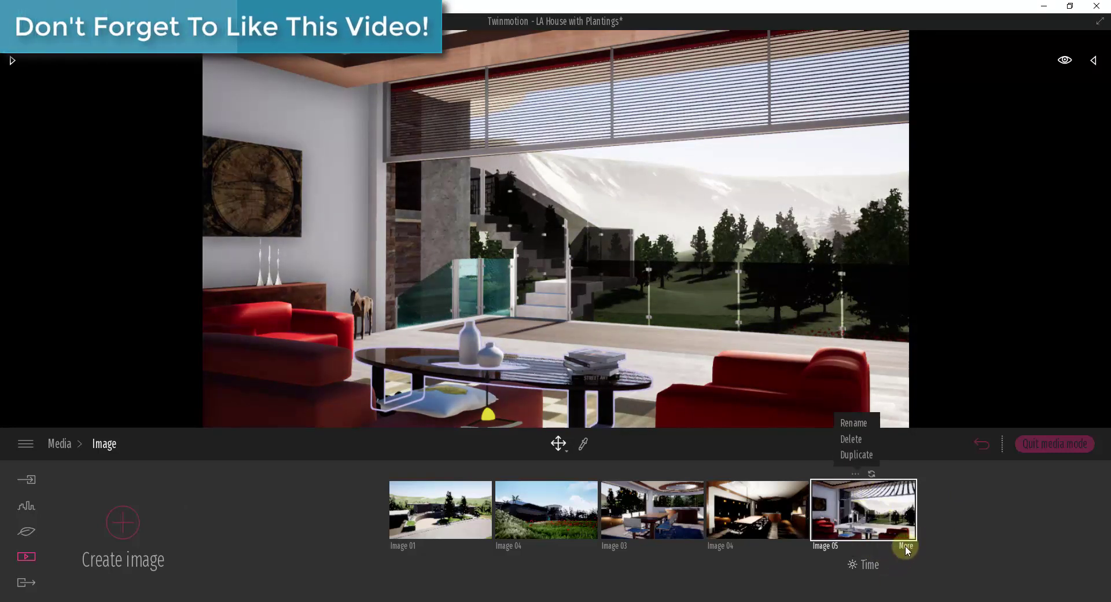
pyautogui.click(906, 545)
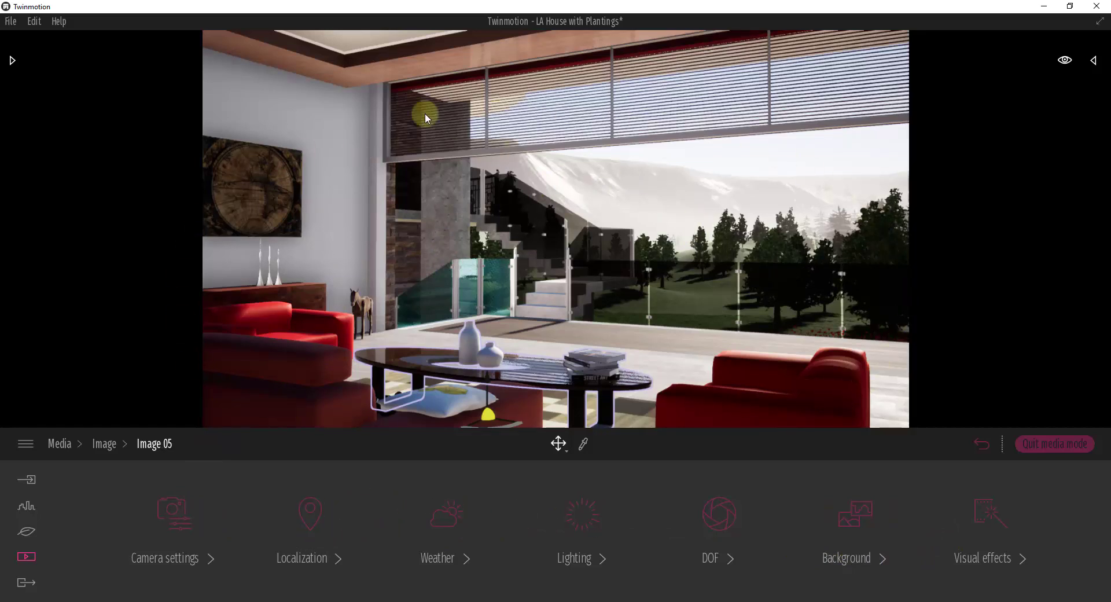
# - Check Image 05's camera output size, keeping the Full HD resolution
pyautogui.click(174, 513)
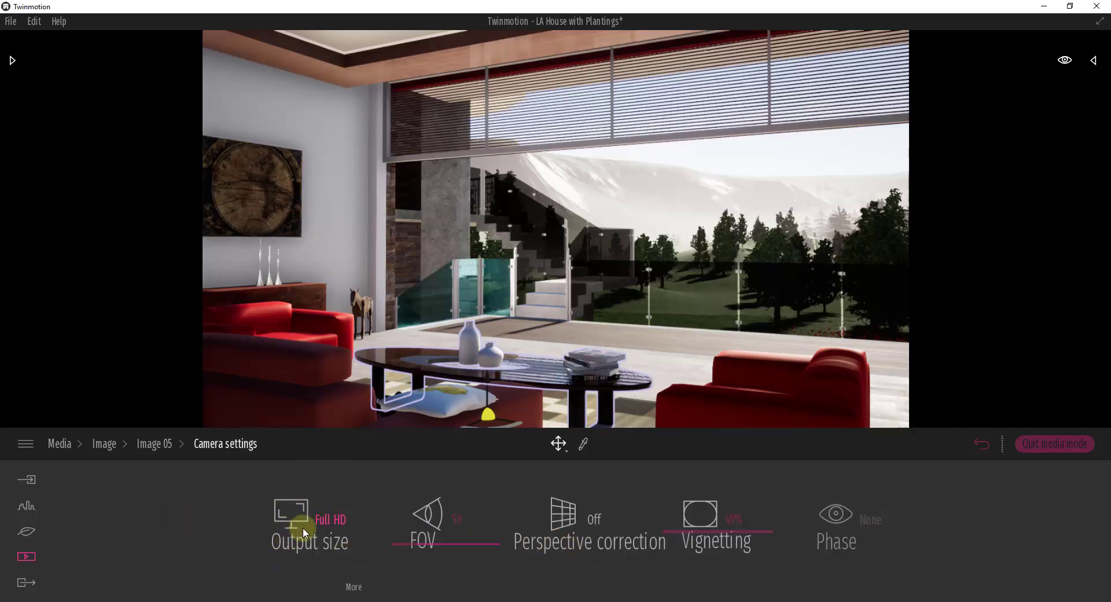
pyautogui.click(331, 521)
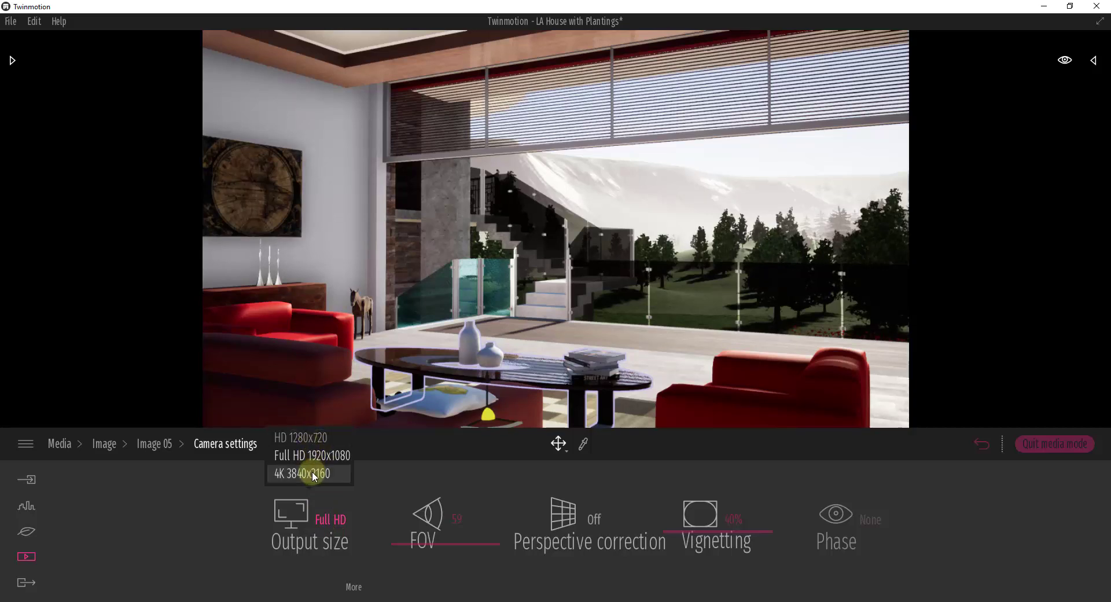
pyautogui.click(303, 499)
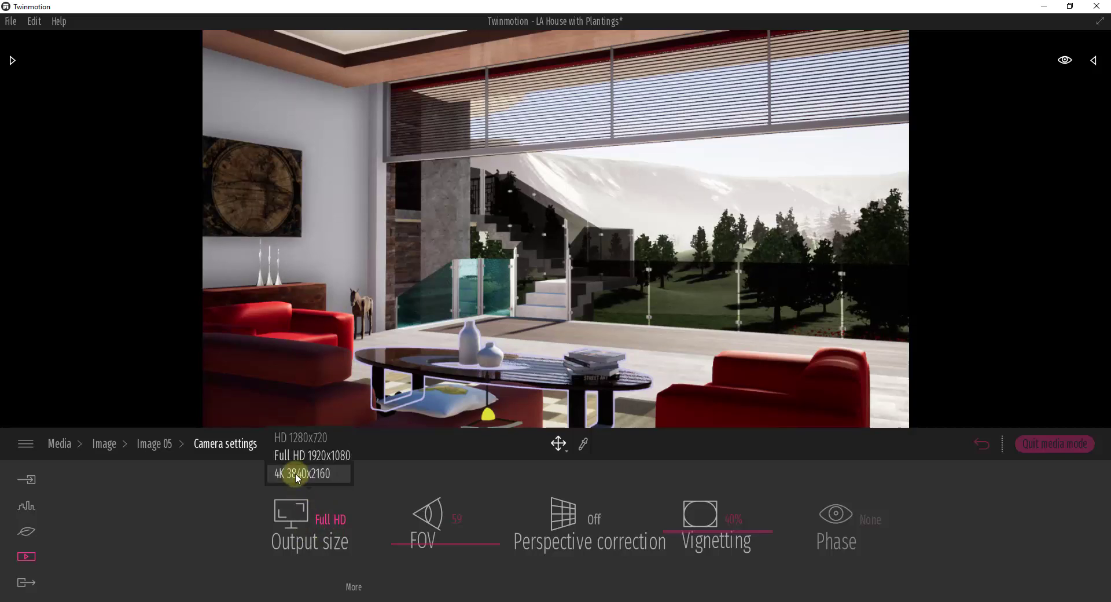
pyautogui.click(352, 587)
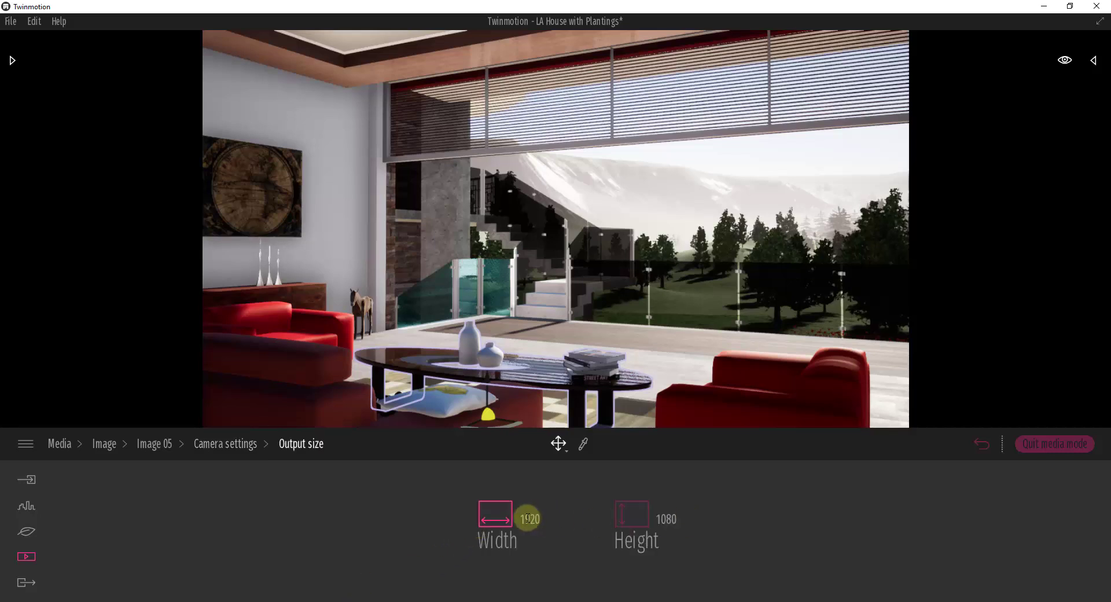
pyautogui.click(240, 444)
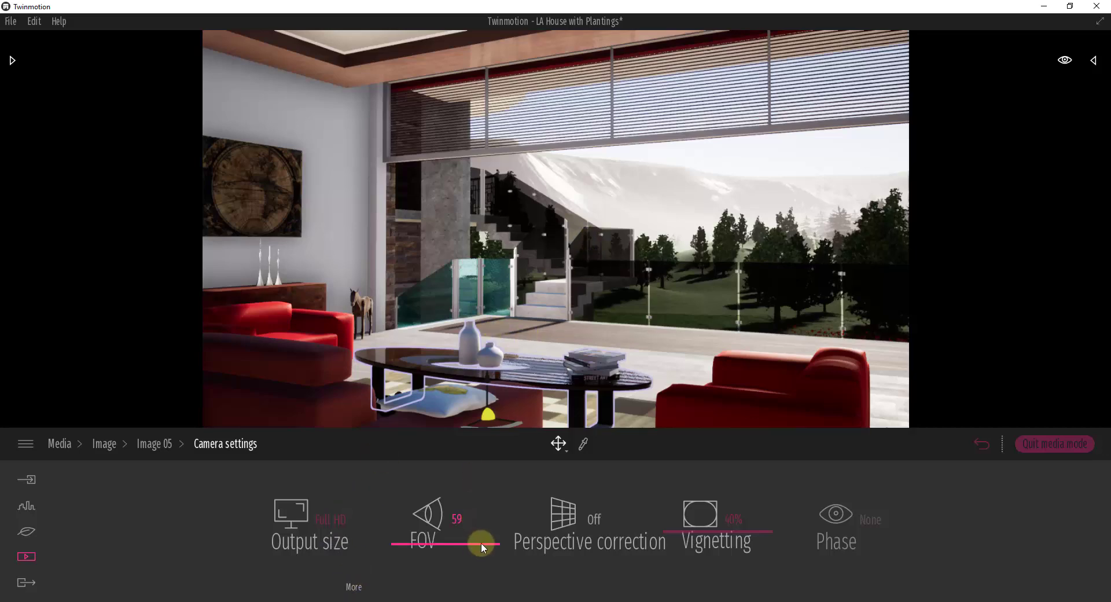
# - Widen the field of view to 70 and leave perspective correction off
pyautogui.moveTo(481, 543); pyautogui.dragTo(485, 536)
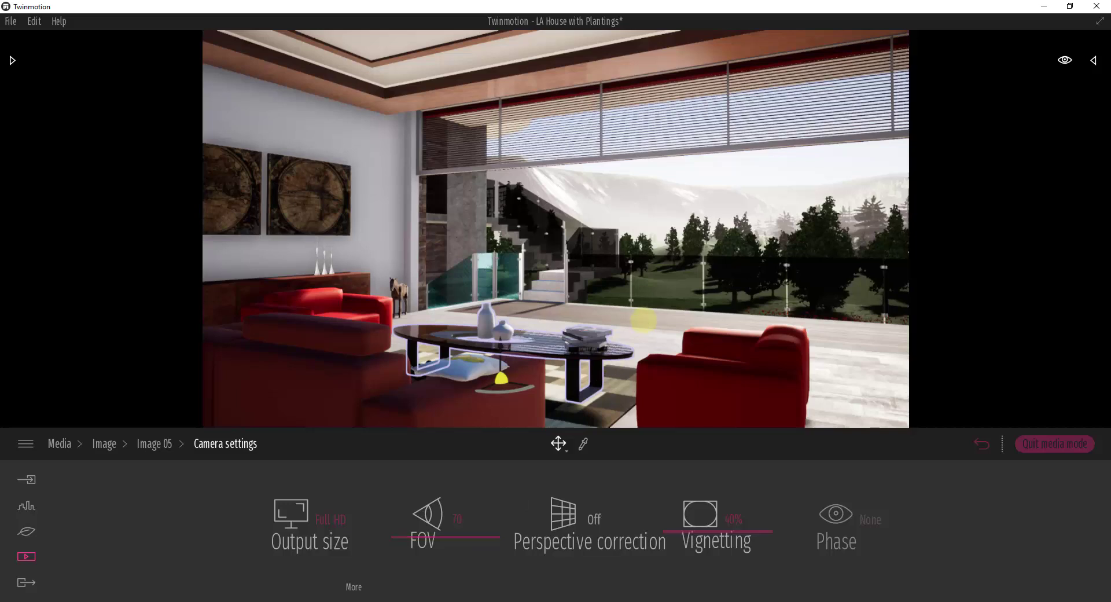
pyautogui.moveTo(643, 321); pyautogui.dragTo(633, 317)
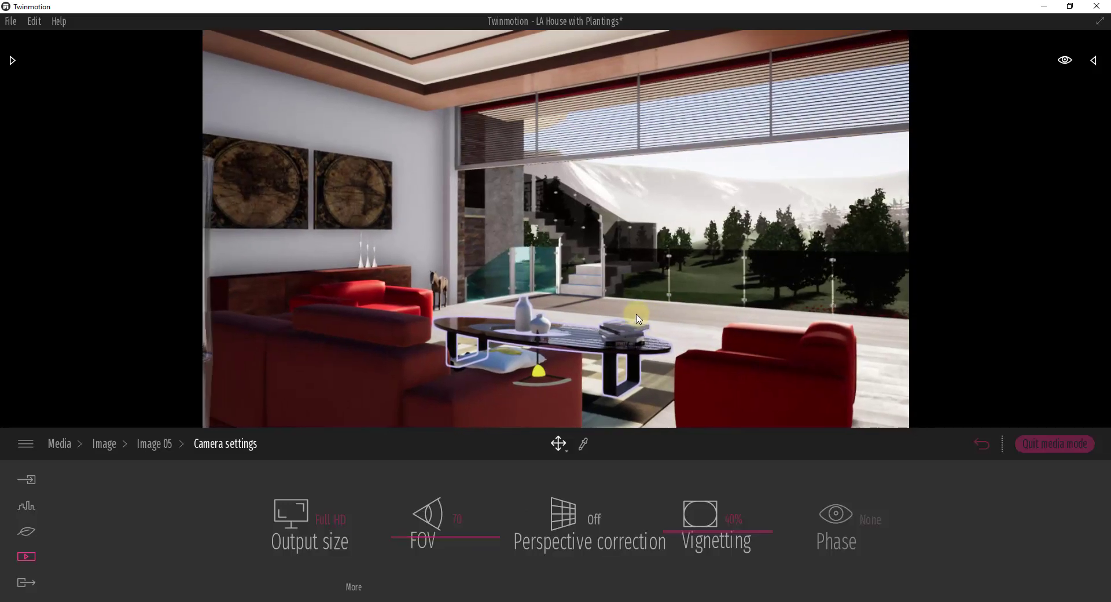
pyautogui.click(570, 523)
pyautogui.click(570, 523)
pyautogui.click(569, 523)
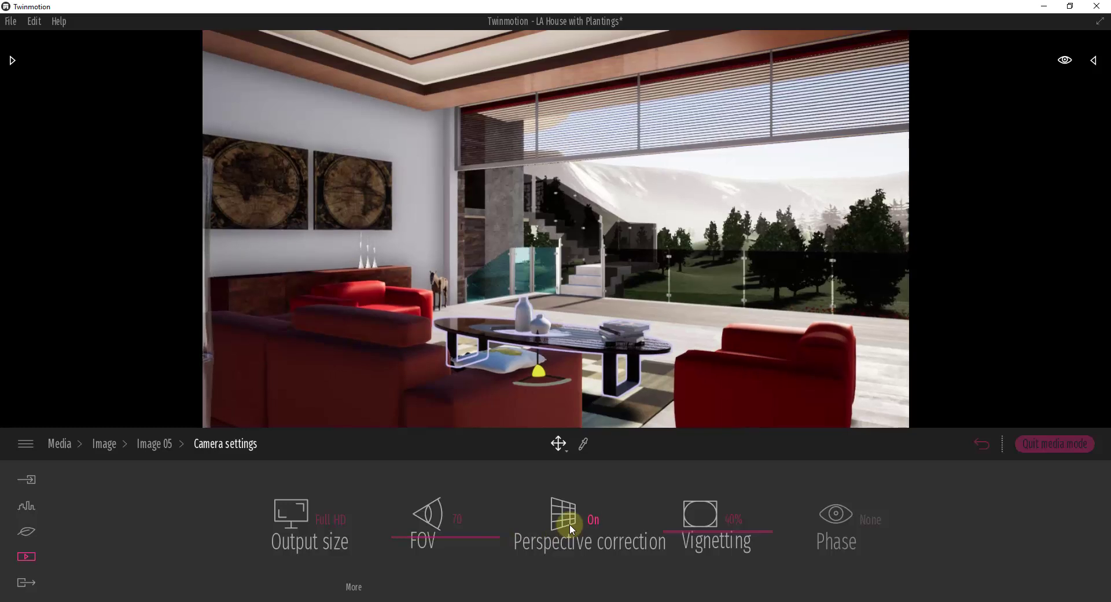
pyautogui.click(570, 523)
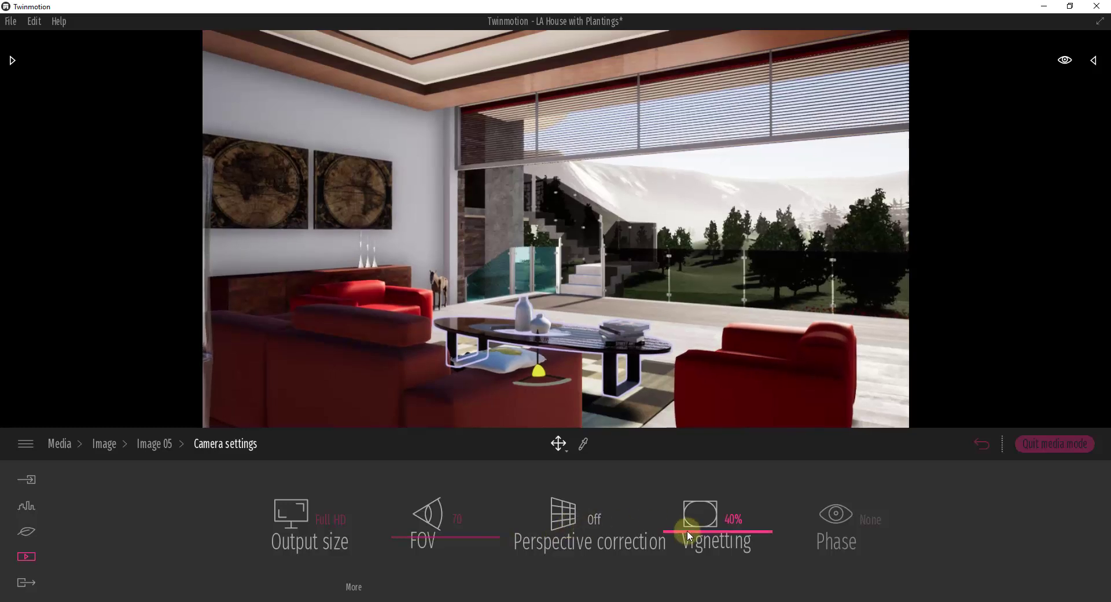
# - Set vignetting to 47% and return to Image 05's settings categories
pyautogui.moveTo(686, 531); pyautogui.dragTo(697, 493)
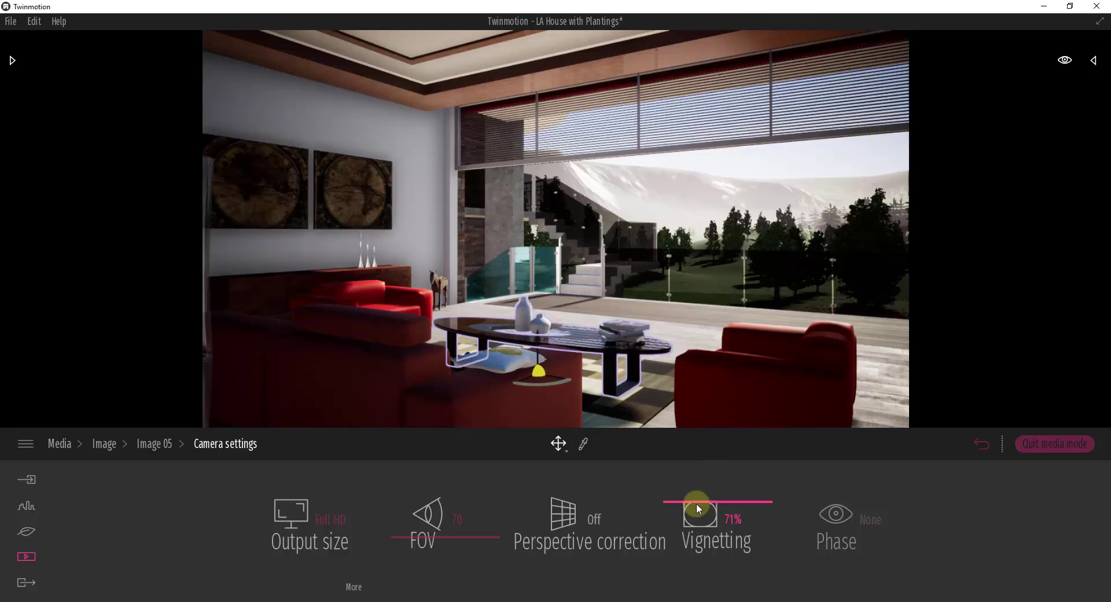
pyautogui.moveTo(695, 502); pyautogui.dragTo(697, 525)
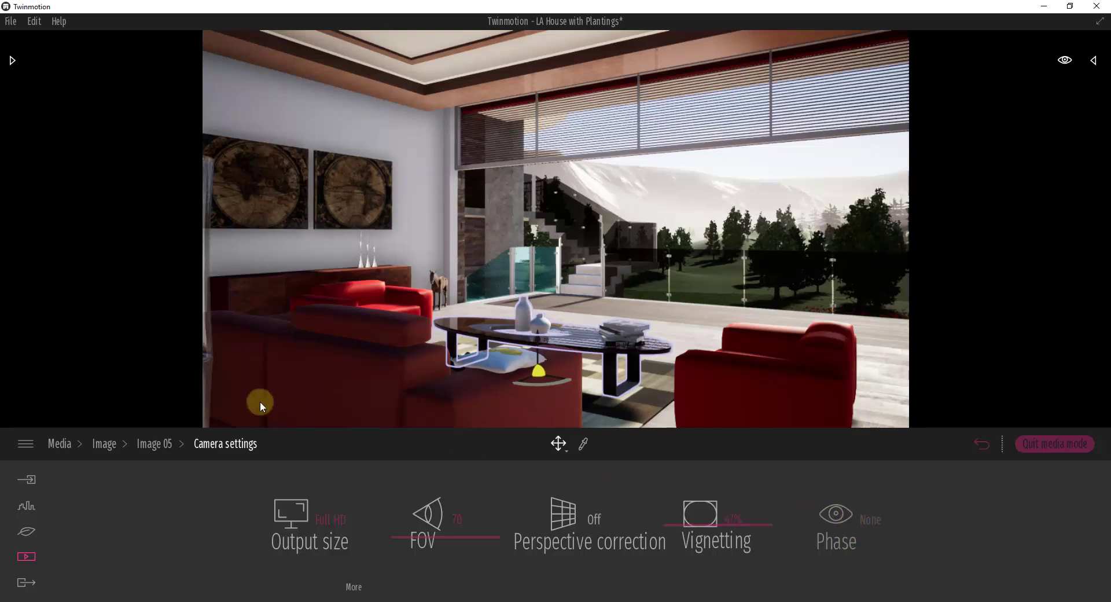
pyautogui.click(154, 444)
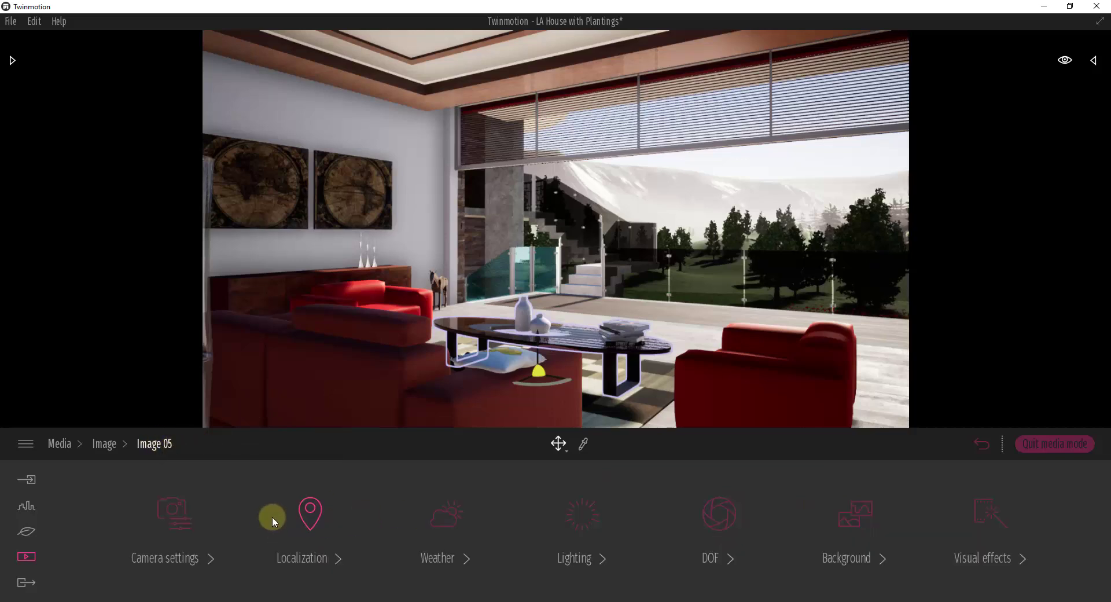
# - Rotate Image 05's north offset to about 34° in Localization
pyautogui.click(313, 515)
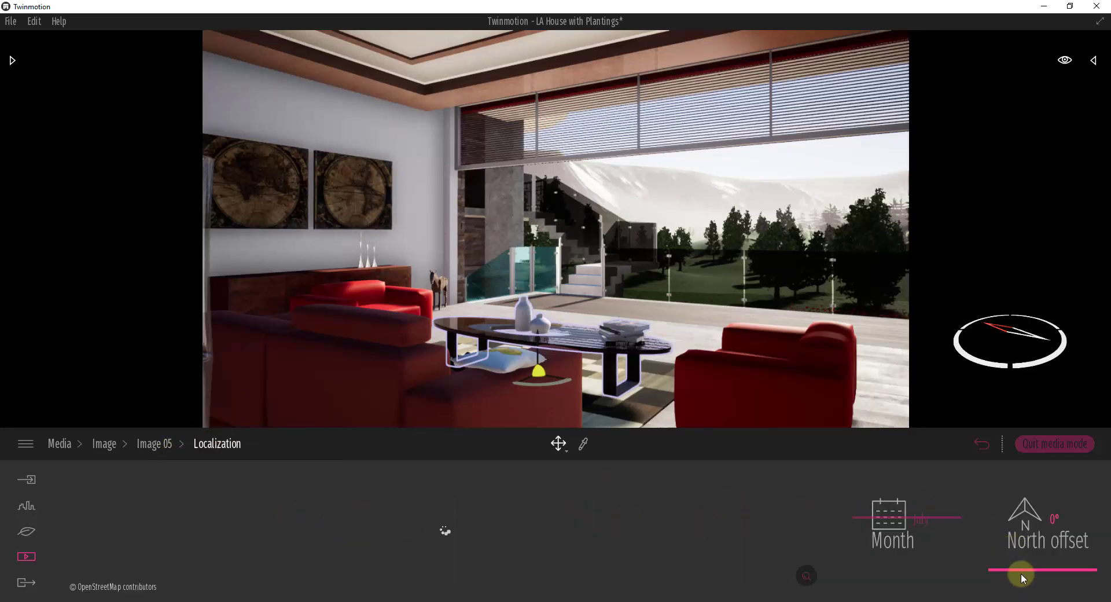
pyautogui.moveTo(1026, 566); pyautogui.dragTo(1029, 558)
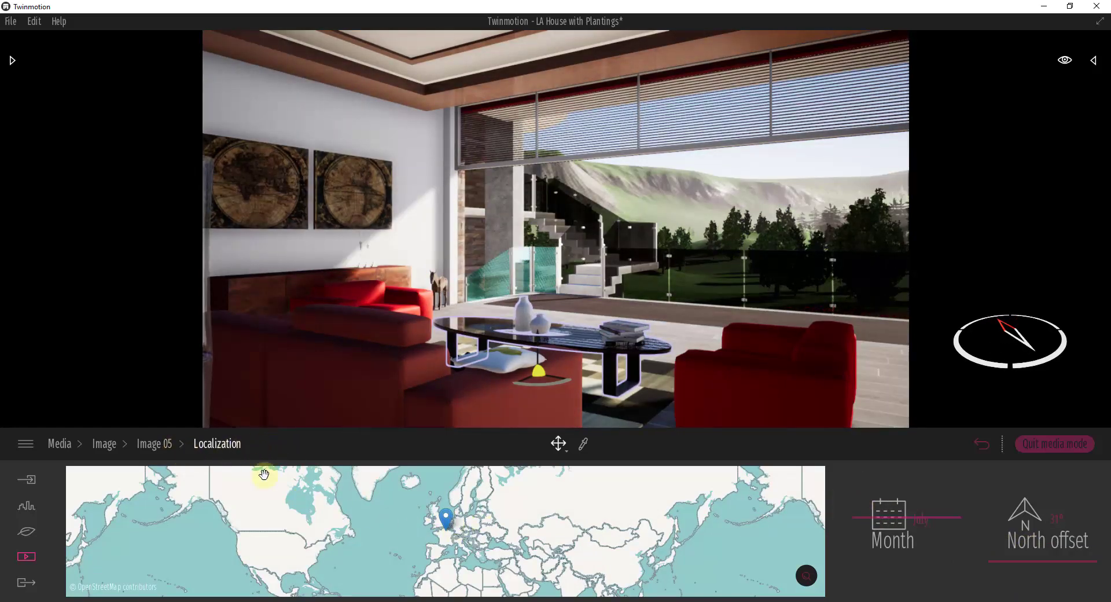
pyautogui.click(149, 446)
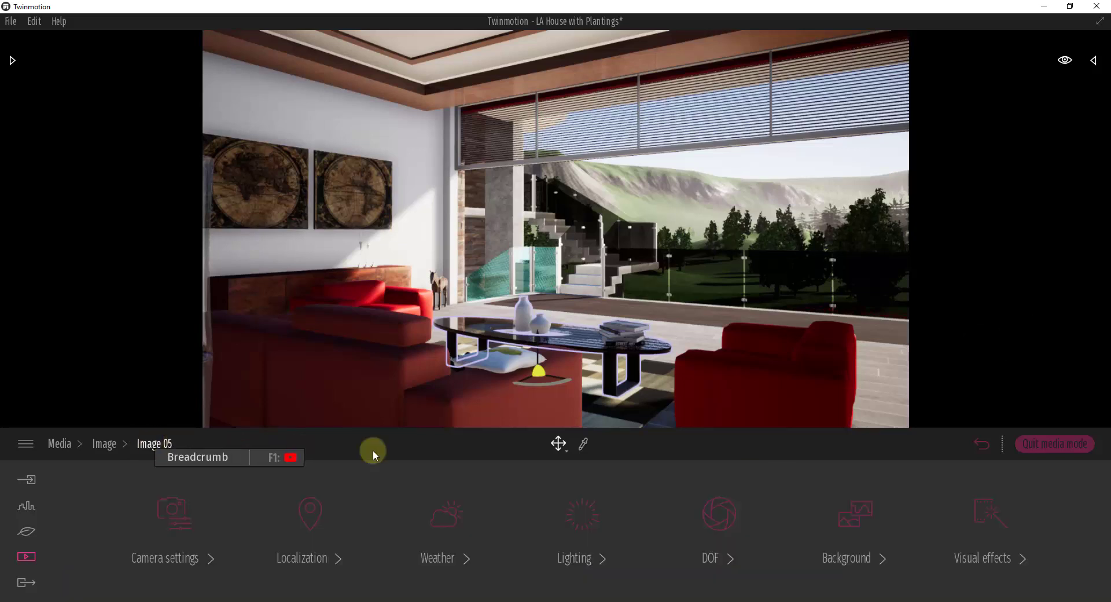
# - Open Image 05's Weather and scrub the timeline, leaving it sunny
pyautogui.click(444, 516)
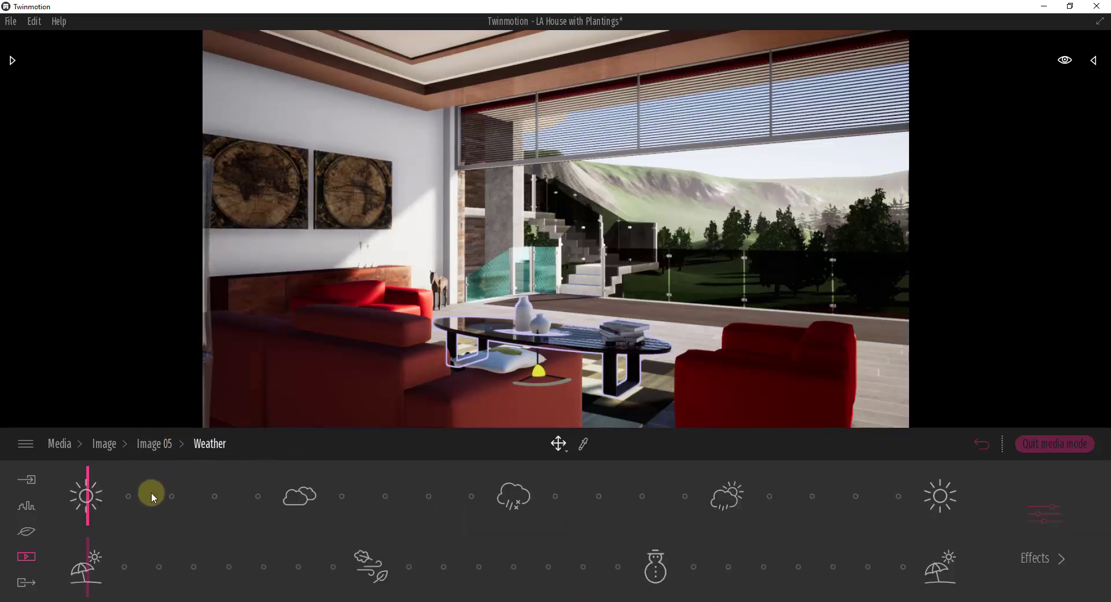
pyautogui.moveTo(152, 496)
pyautogui.mouseDown()
pyautogui.moveTo(301, 496)
pyautogui.moveTo(88, 499)
pyautogui.mouseUp()
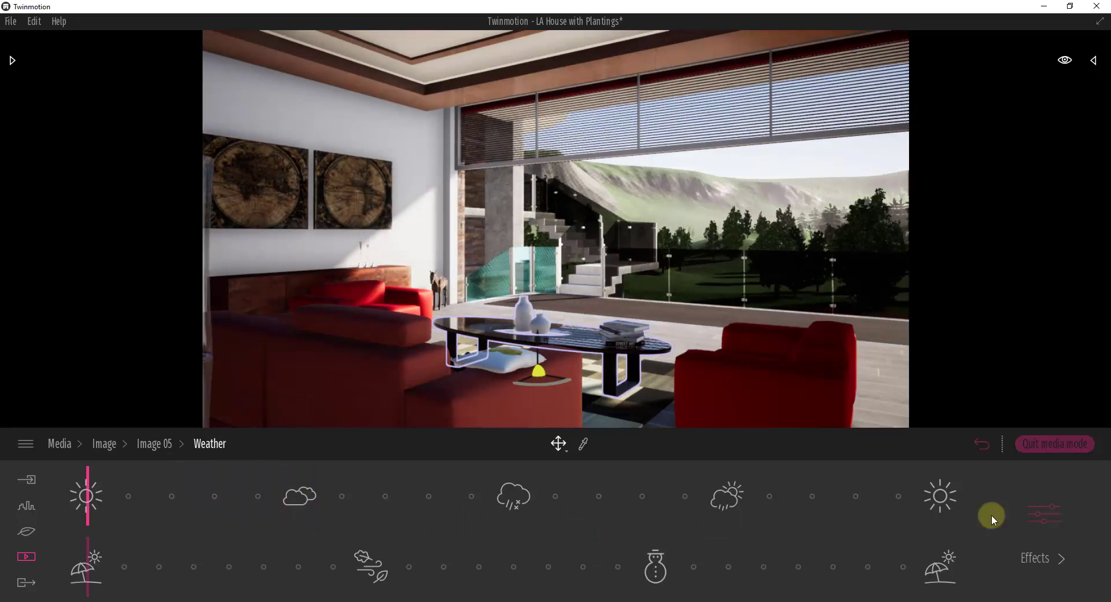
# - Set the smog weather effect to about 17% for a light haze
pyautogui.click(1045, 513)
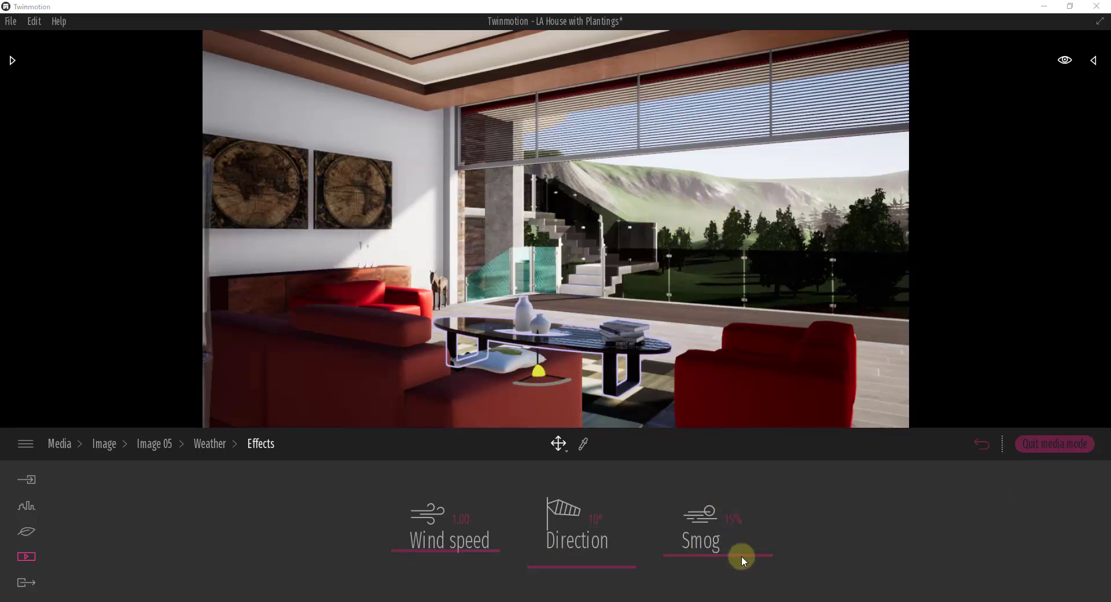
pyautogui.moveTo(742, 555); pyautogui.dragTo(754, 583)
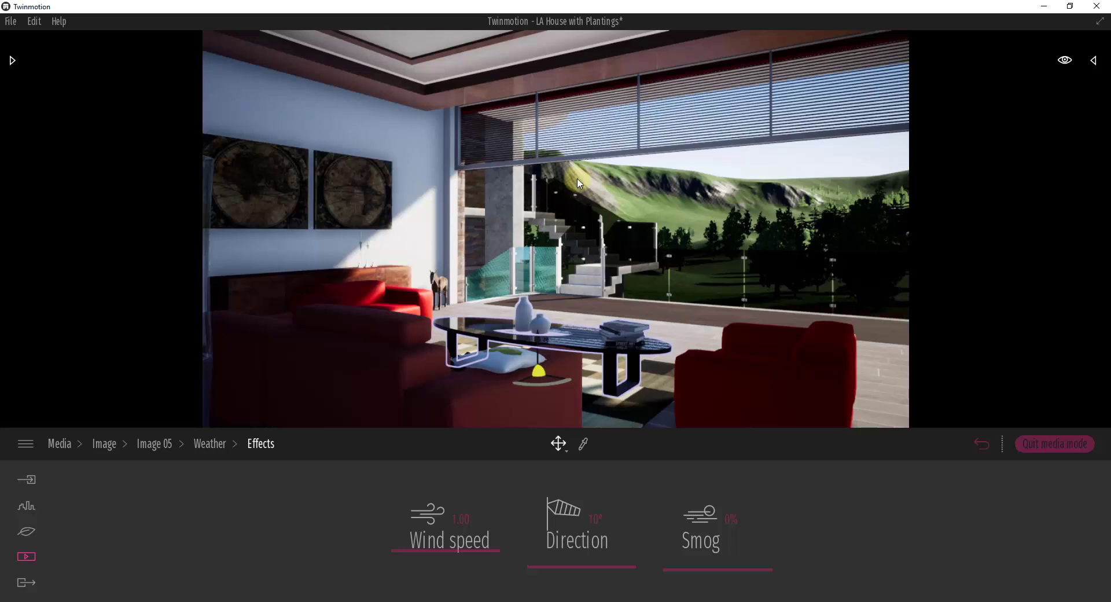
pyautogui.moveTo(702, 568); pyautogui.dragTo(721, 557)
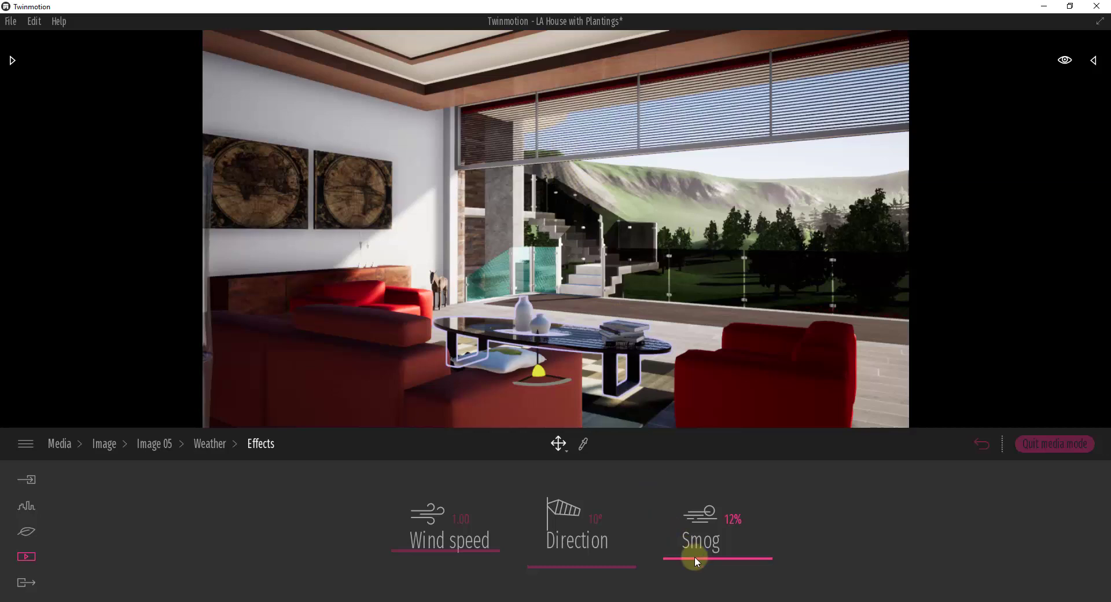
pyautogui.moveTo(695, 557)
pyautogui.mouseDown()
pyautogui.moveTo(704, 550)
pyautogui.moveTo(689, 564)
pyautogui.moveTo(682, 460)
pyautogui.moveTo(679, 551)
pyautogui.mouseUp()
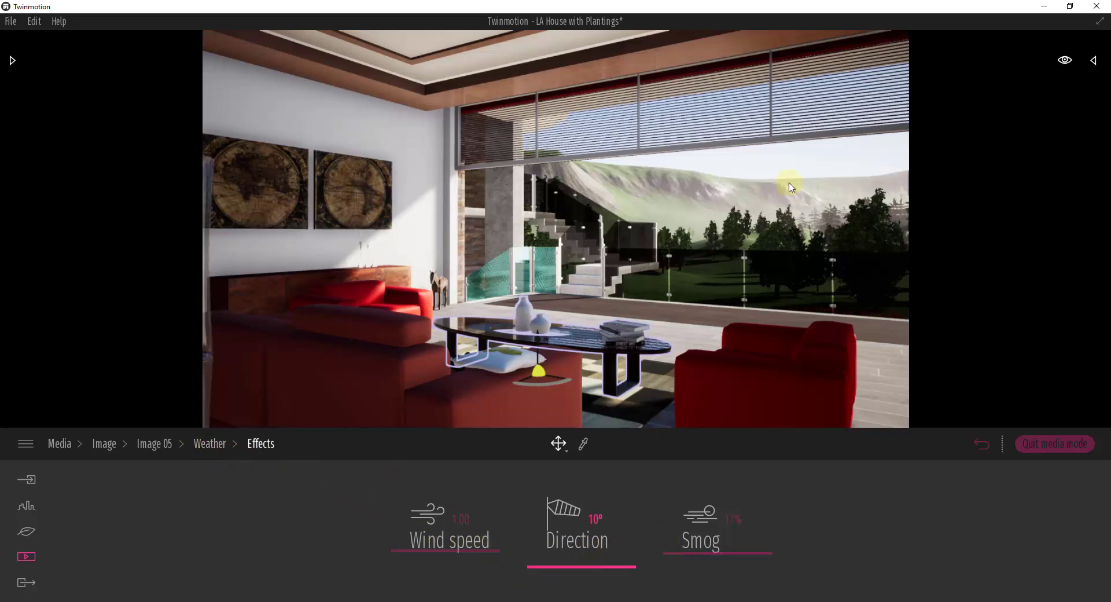
# - Move Image 05's weather marker to the cloud icon on the Weather timeline
pyautogui.click(209, 443)
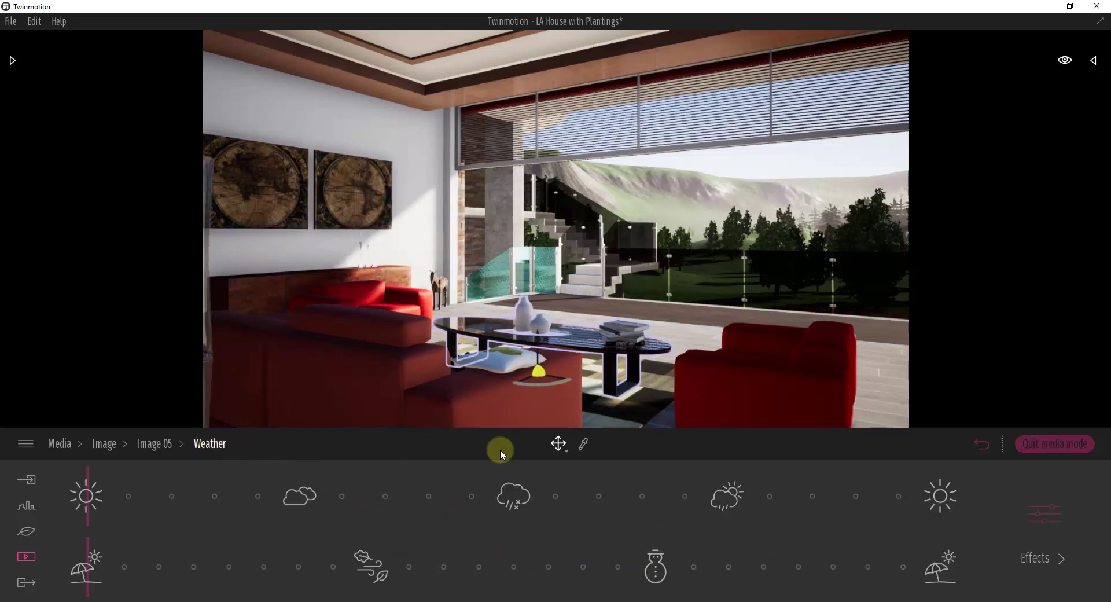
pyautogui.moveTo(237, 498); pyautogui.dragTo(298, 491)
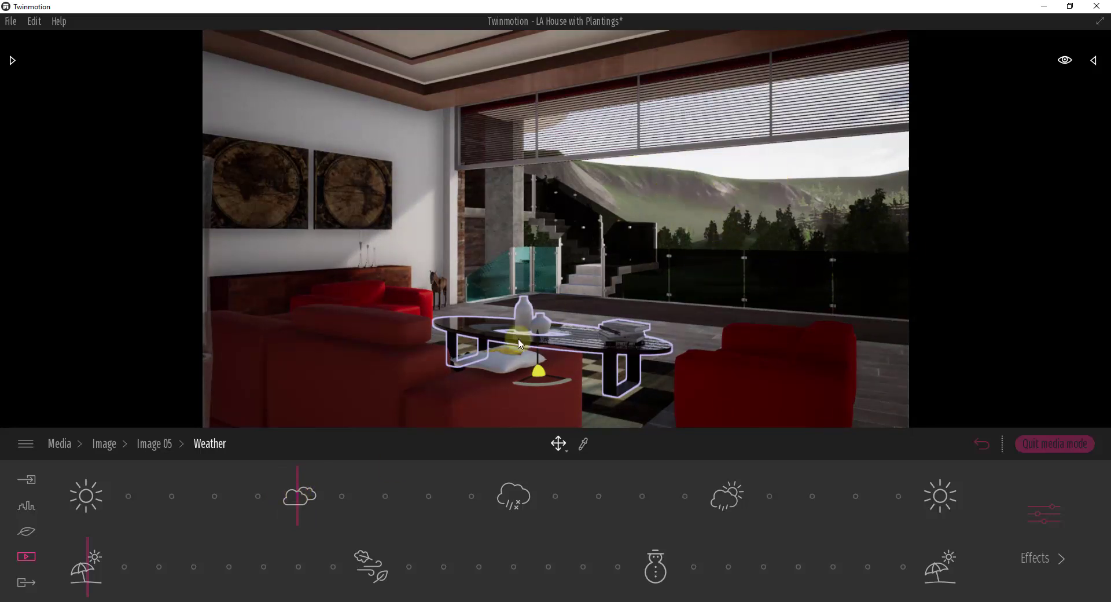
pyautogui.moveTo(298, 497); pyautogui.dragTo(281, 509)
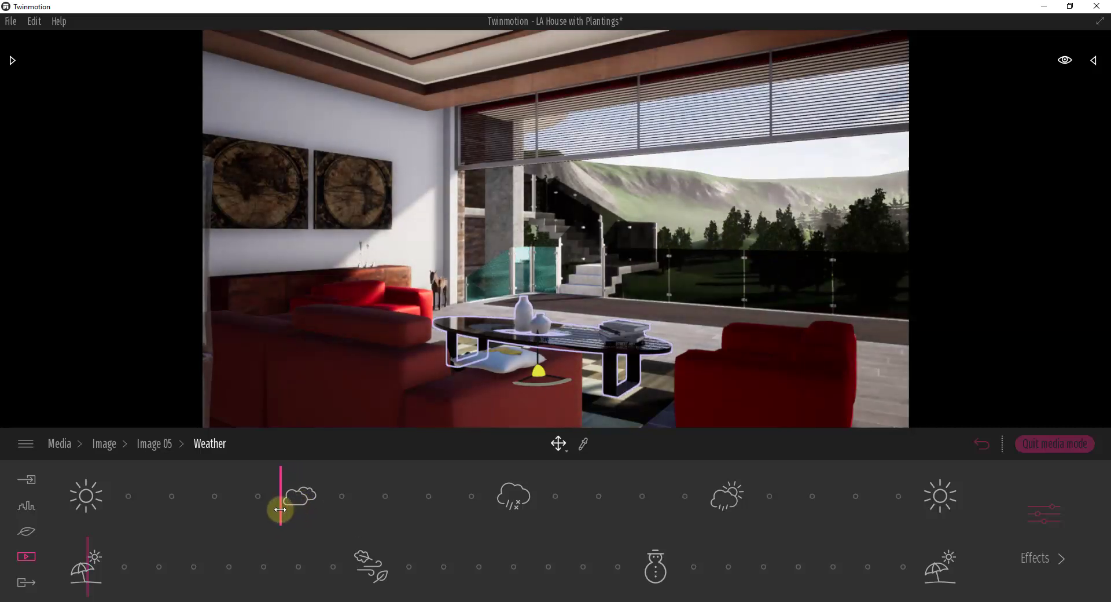
pyautogui.click(154, 448)
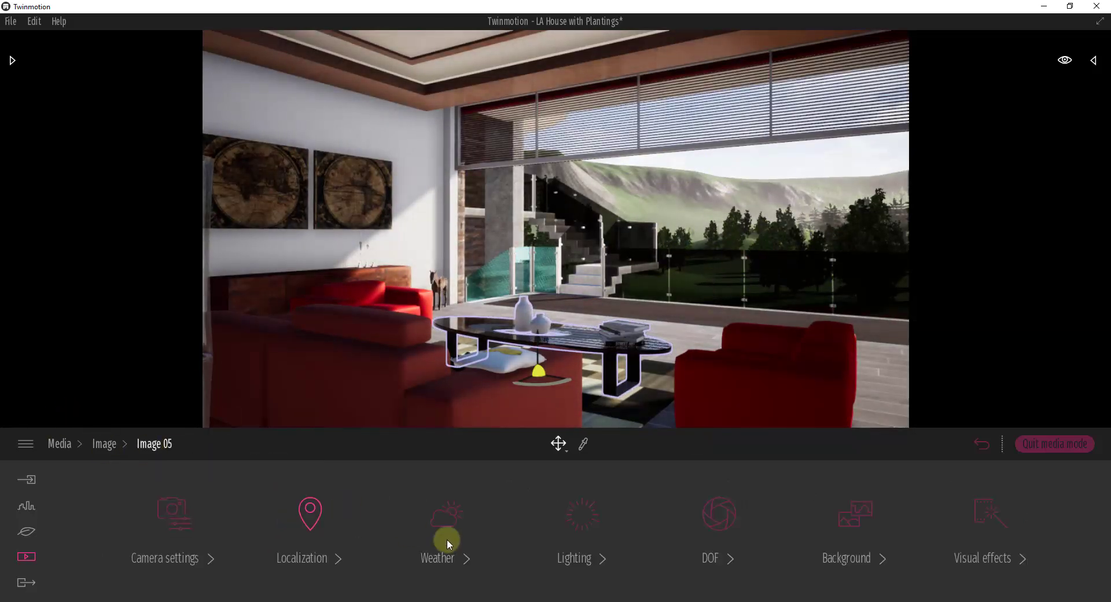
# - Set Image 05's lighting to sun 1.29, ambient 1.60, white balance about 9069K, GI 0.00
pyautogui.click(590, 516)
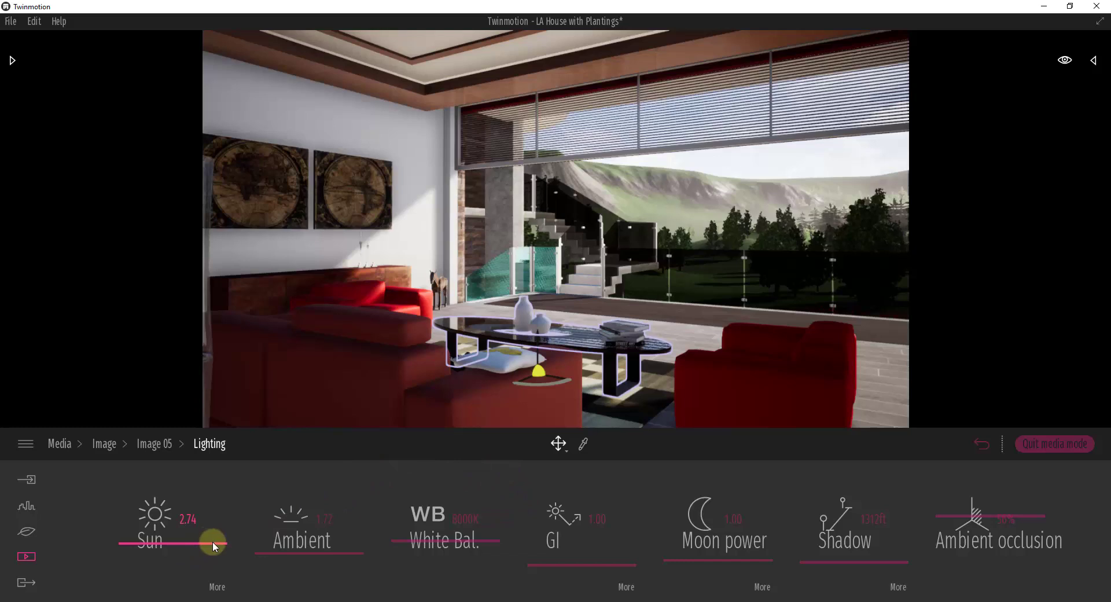
pyautogui.moveTo(216, 540); pyautogui.dragTo(178, 560)
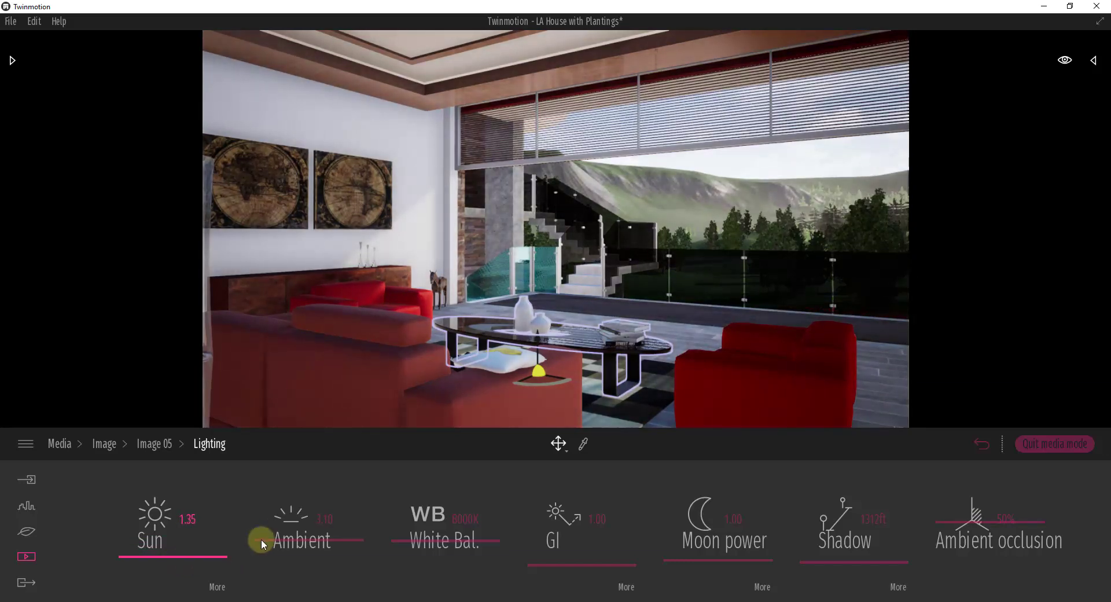
pyautogui.moveTo(262, 540); pyautogui.dragTo(282, 556)
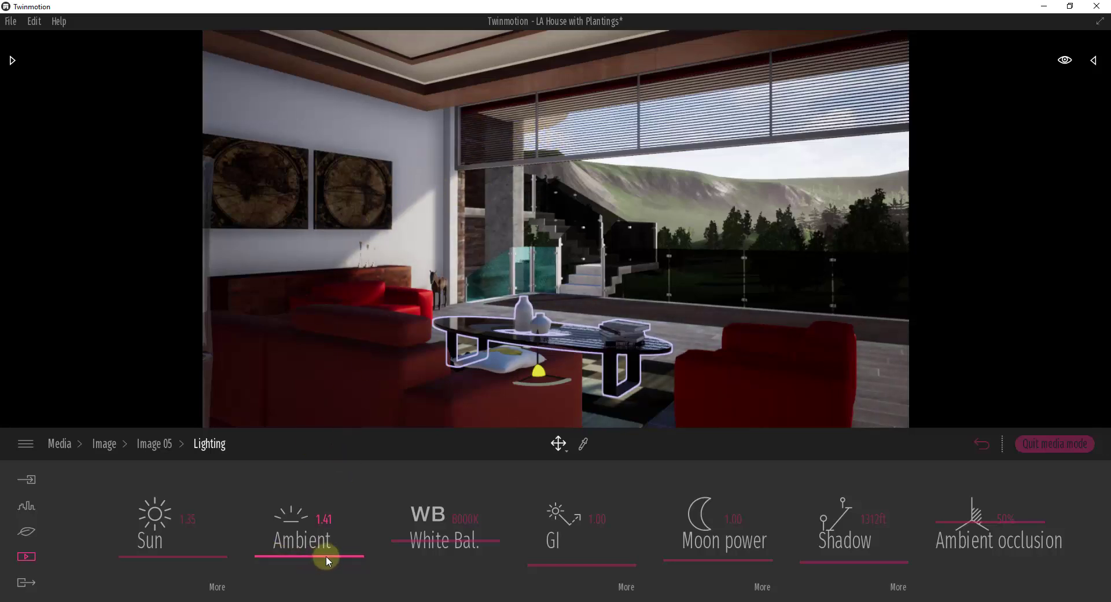
pyautogui.moveTo(327, 559); pyautogui.dragTo(332, 555)
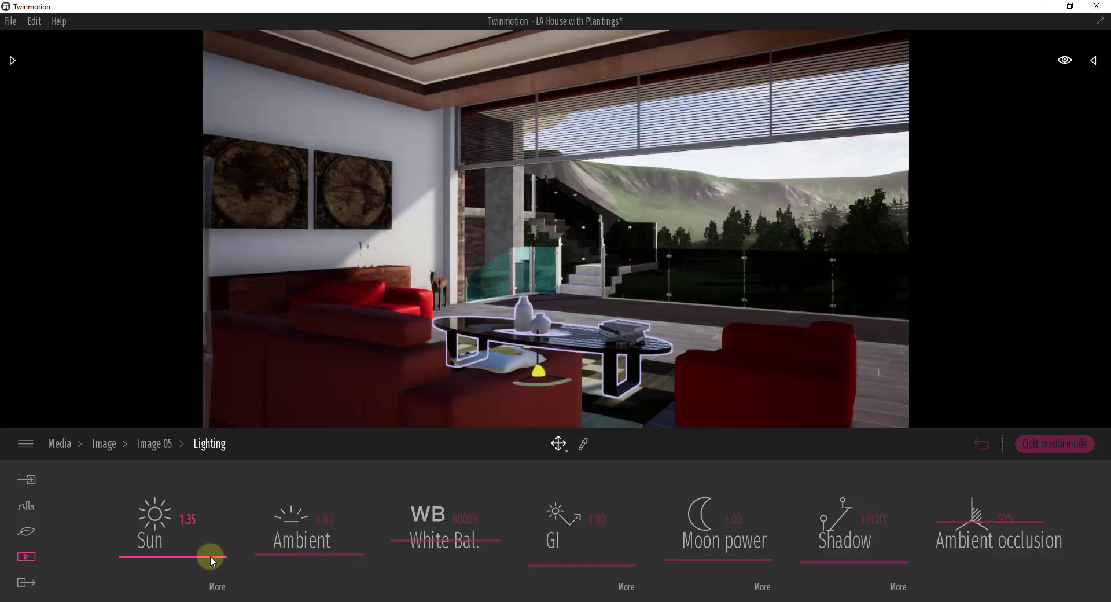
pyautogui.moveTo(210, 556)
pyautogui.mouseDown()
pyautogui.moveTo(228, 550)
pyautogui.moveTo(225, 503)
pyautogui.moveTo(224, 563)
pyautogui.mouseUp()
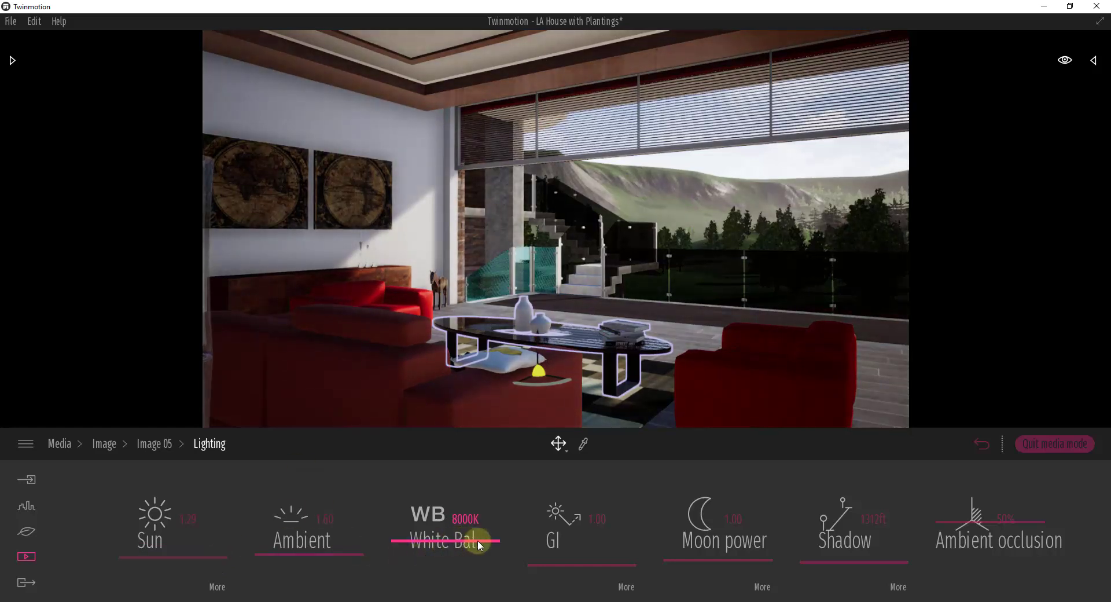
pyautogui.moveTo(478, 543)
pyautogui.mouseDown()
pyautogui.moveTo(494, 518)
pyautogui.moveTo(489, 561)
pyautogui.moveTo(492, 527)
pyautogui.mouseUp()
pyautogui.moveTo(623, 564)
pyautogui.mouseDown()
pyautogui.moveTo(631, 518)
pyautogui.moveTo(621, 570)
pyautogui.moveTo(615, 538)
pyautogui.moveTo(621, 577)
pyautogui.mouseUp()
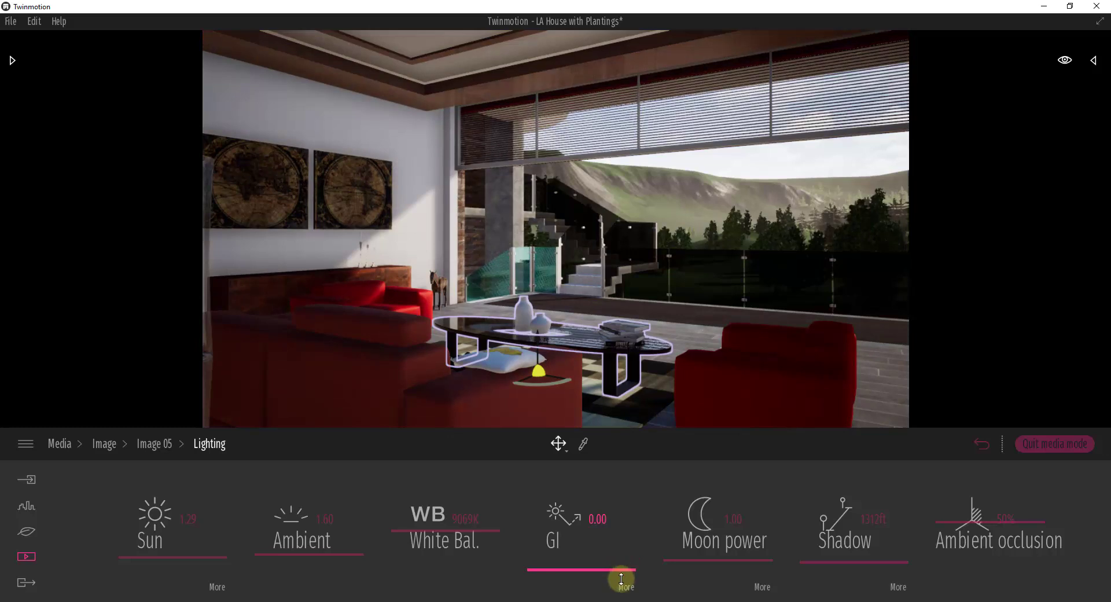
# - Set GI to 1.14, shadow distance to 985ft and ambient occlusion to about 71%
pyautogui.moveTo(624, 577); pyautogui.dragTo(572, 564)
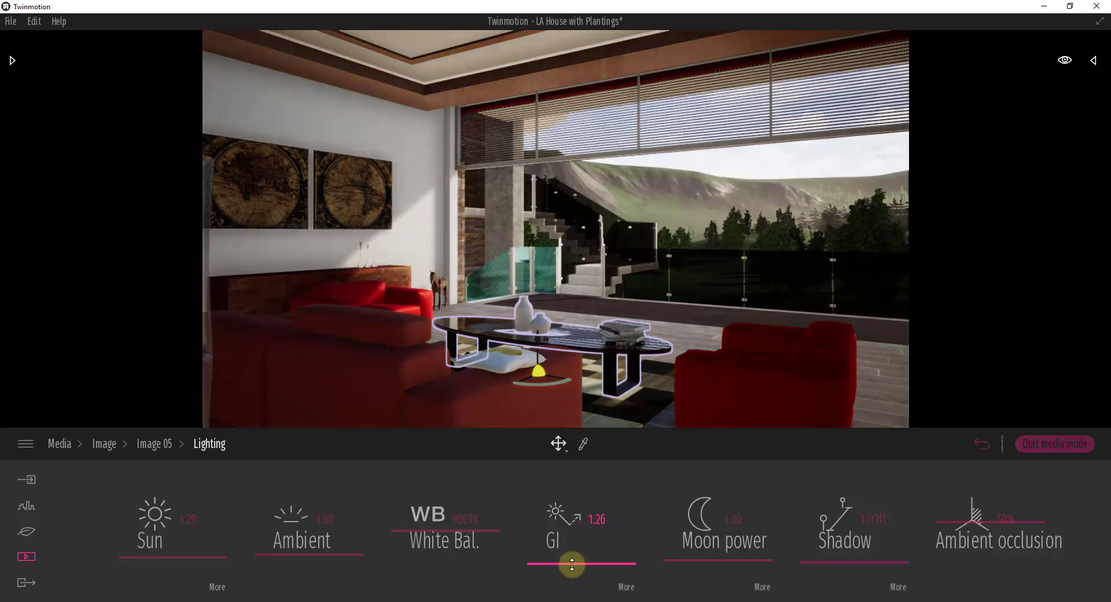
pyautogui.moveTo(841, 562); pyautogui.dragTo(859, 588)
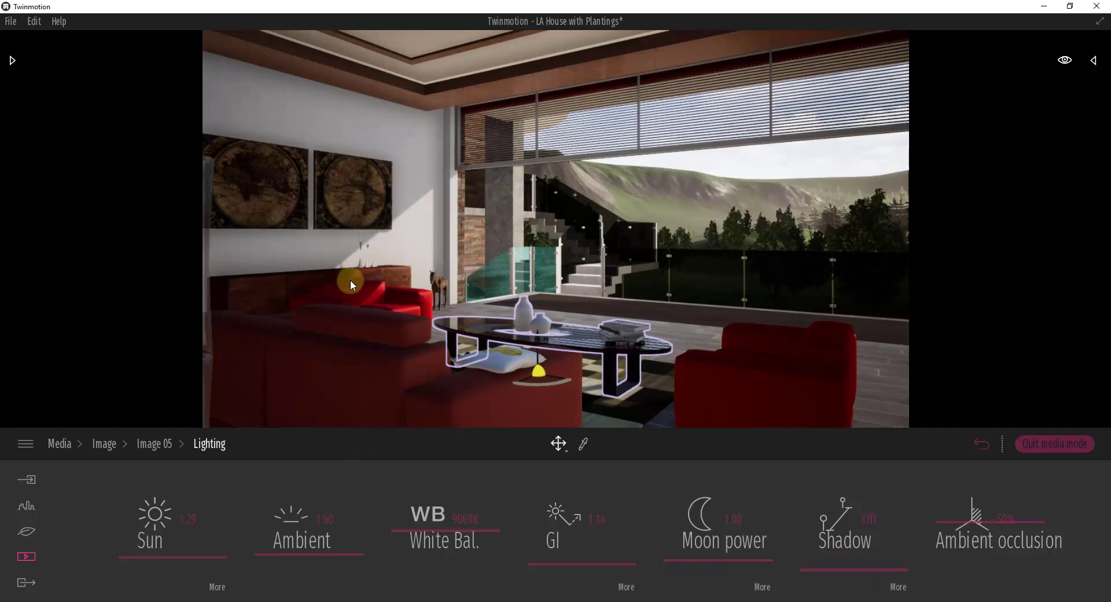
pyautogui.moveTo(840, 568)
pyautogui.mouseDown()
pyautogui.moveTo(839, 536)
pyautogui.moveTo(828, 582)
pyautogui.moveTo(851, 563)
pyautogui.mouseUp()
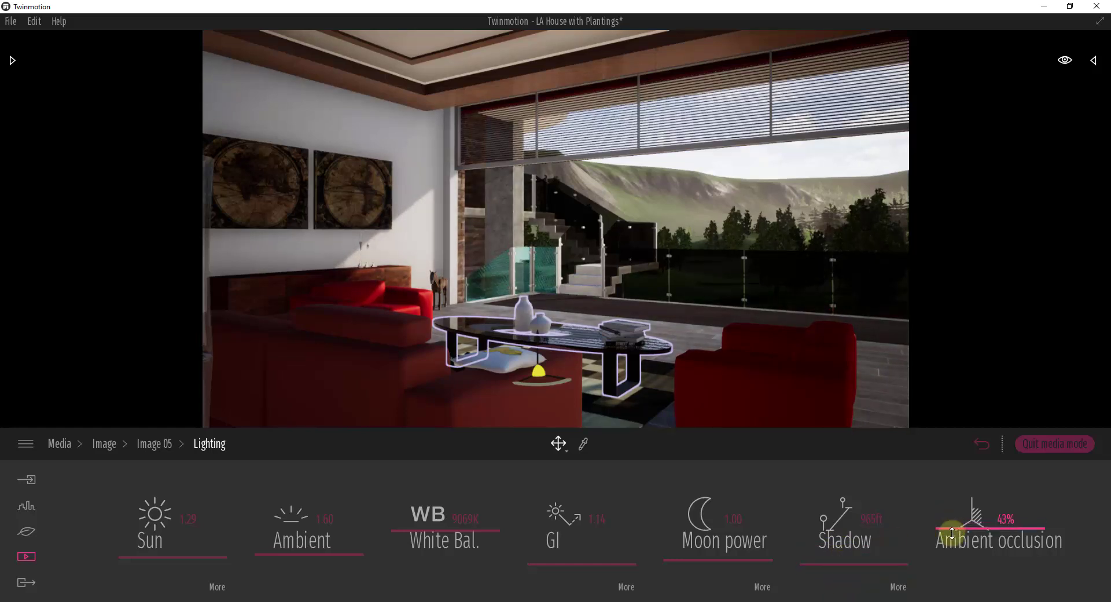
pyautogui.moveTo(954, 523); pyautogui.dragTo(955, 502)
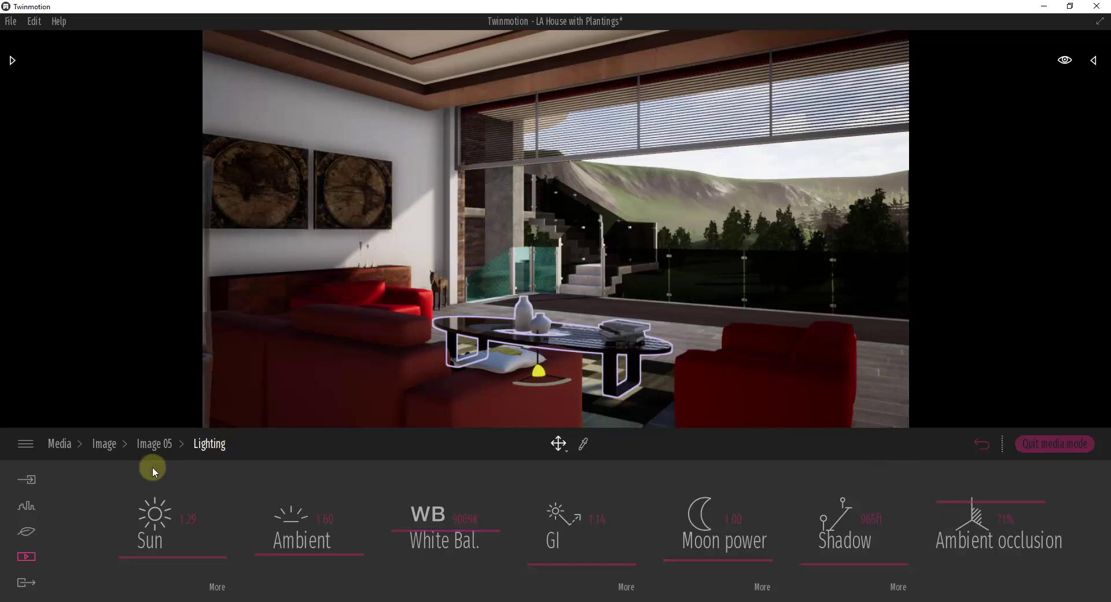
pyautogui.click(162, 445)
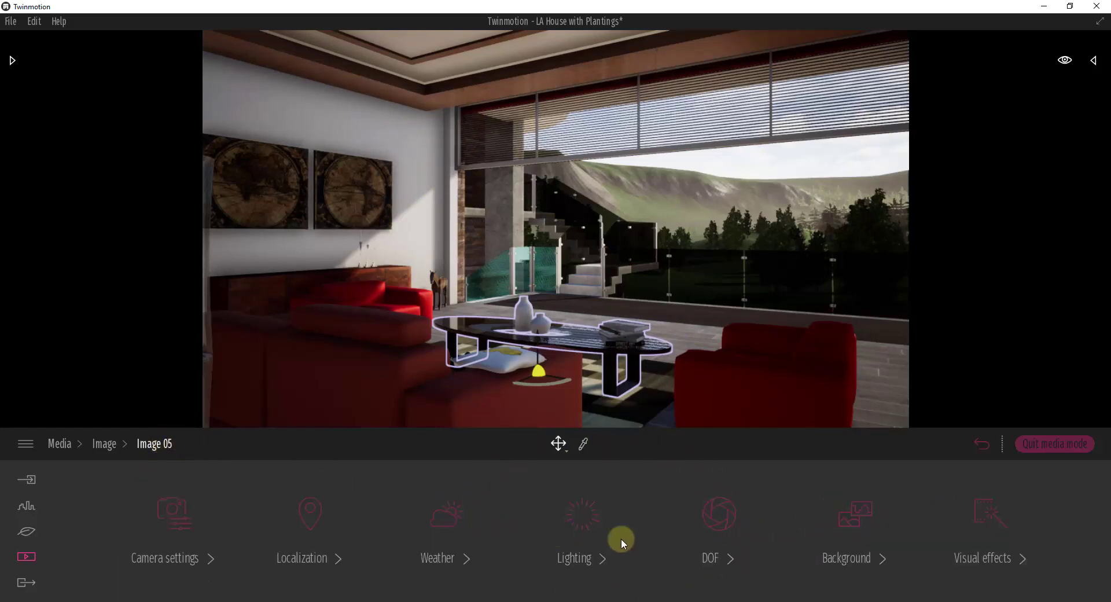
# - Turn depth of field on with focus distance 0.3ft and radius 327.5ft
pyautogui.click(720, 520)
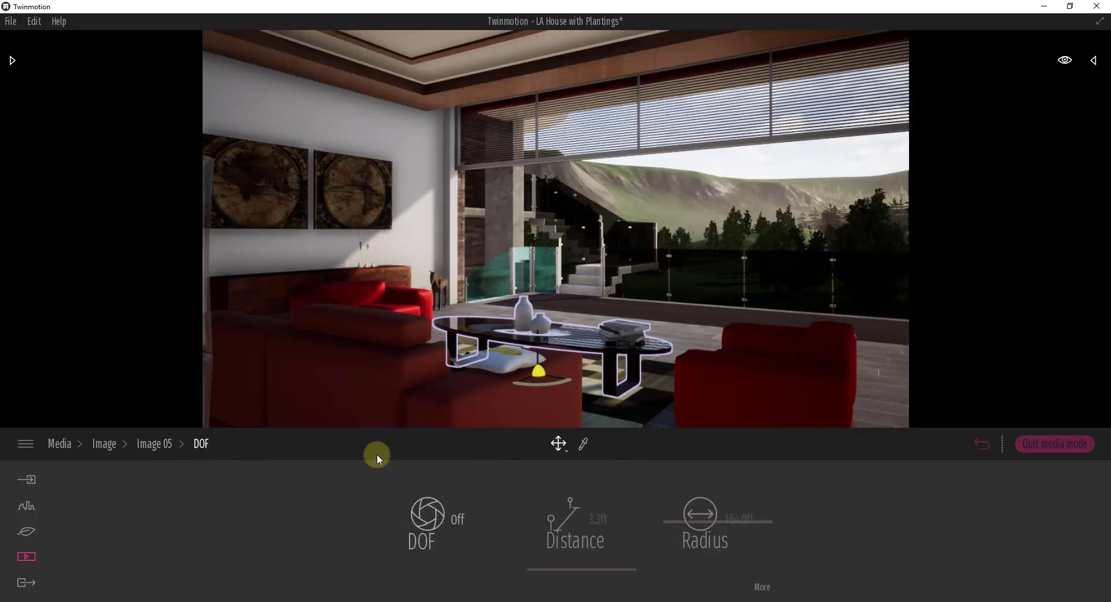
pyautogui.click(422, 518)
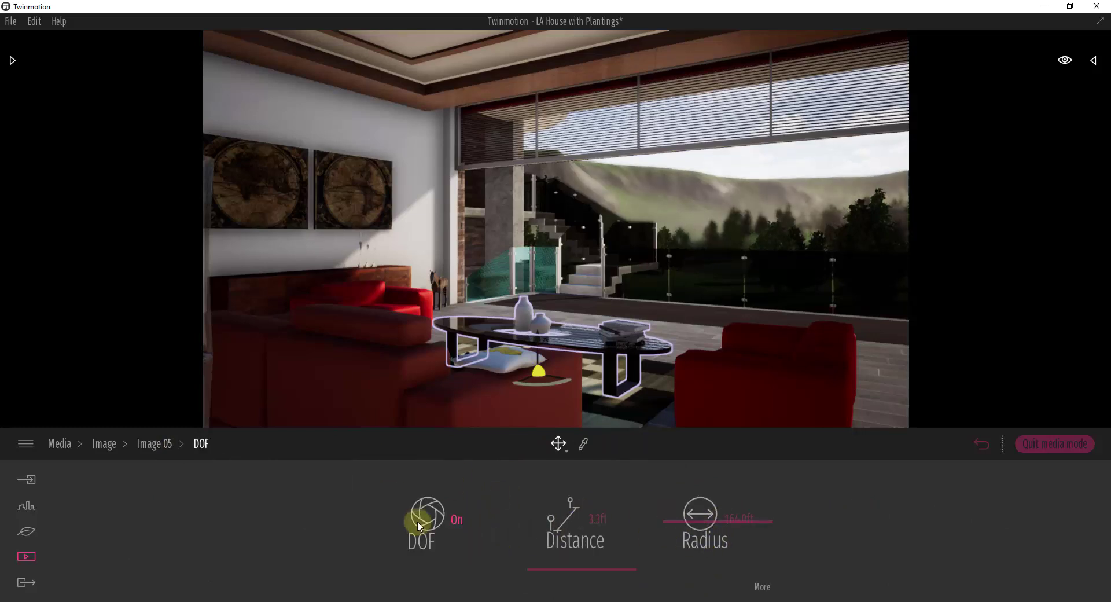
pyautogui.click(412, 517)
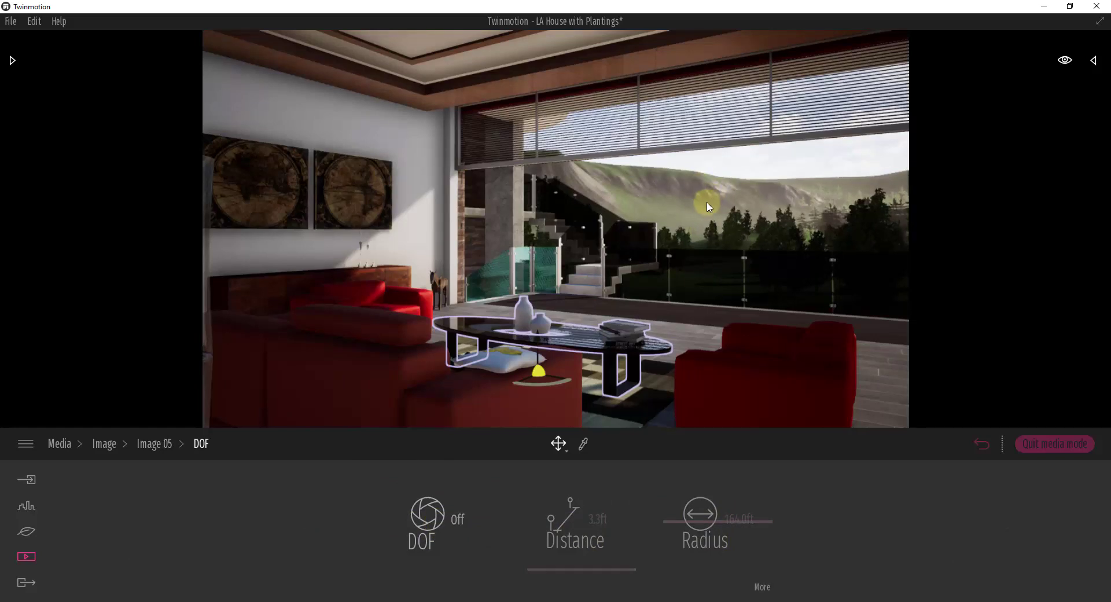
pyautogui.click(436, 520)
pyautogui.click(613, 566)
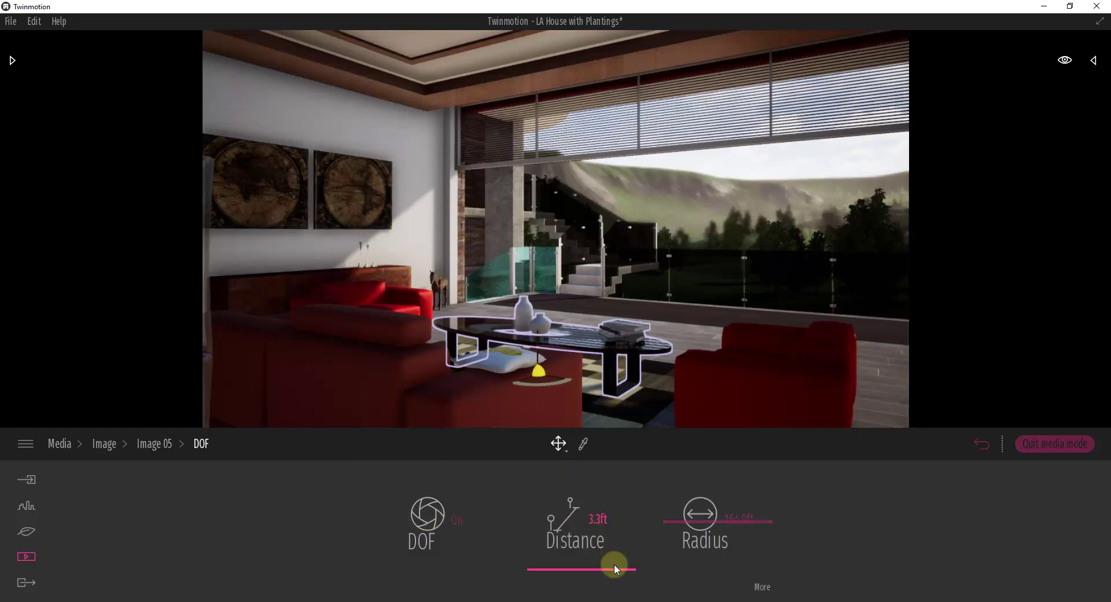
pyautogui.moveTo(613, 558); pyautogui.dragTo(621, 585)
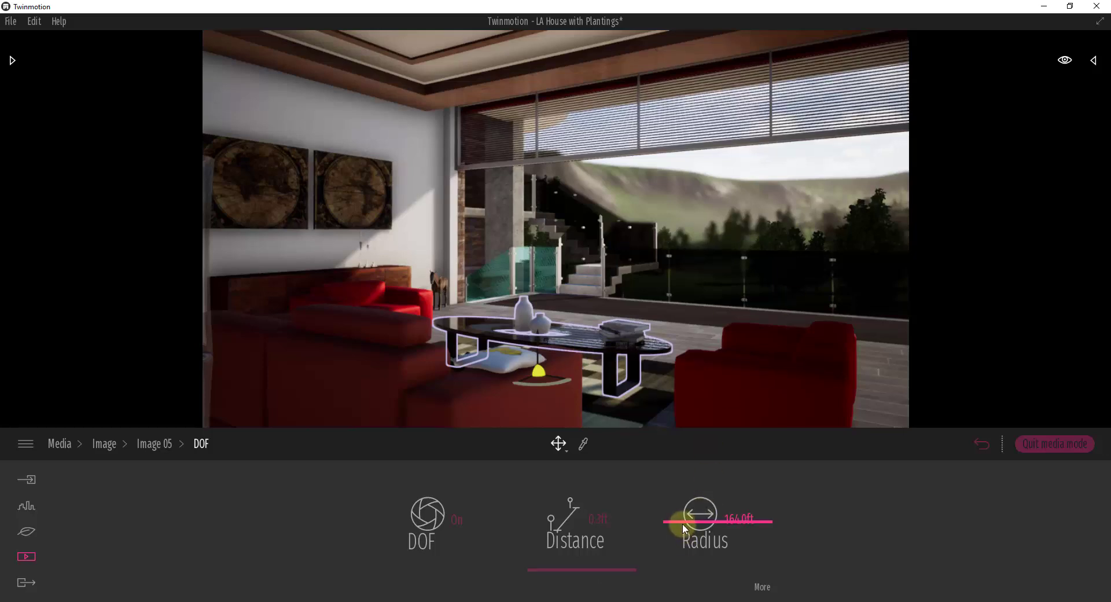
pyautogui.moveTo(684, 525); pyautogui.dragTo(697, 472)
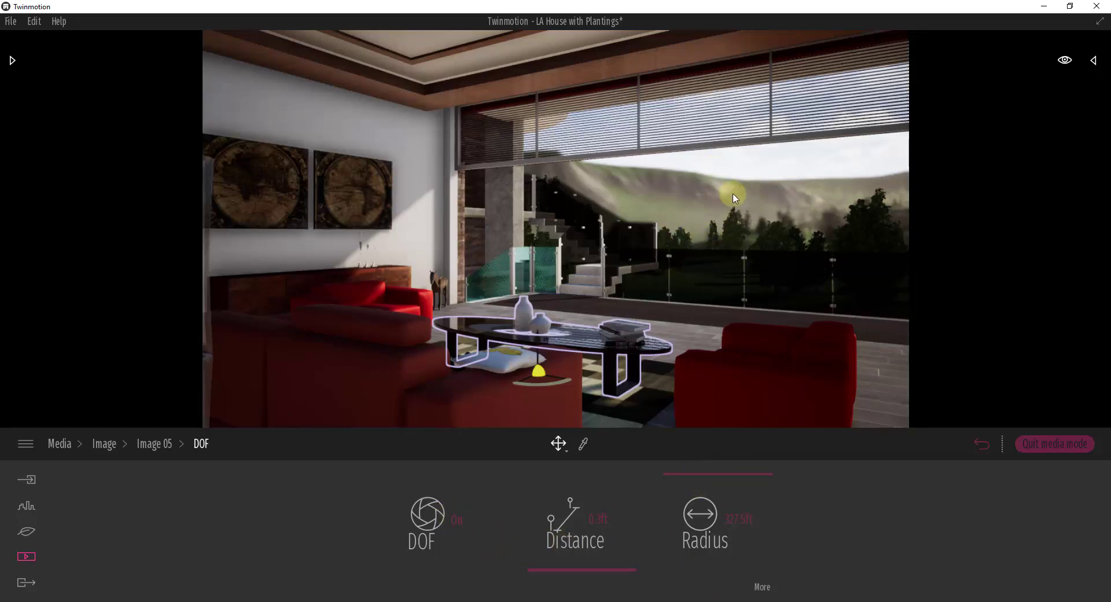
# - Set far blur to 20% and raise near blur above 20%
pyautogui.click(761, 589)
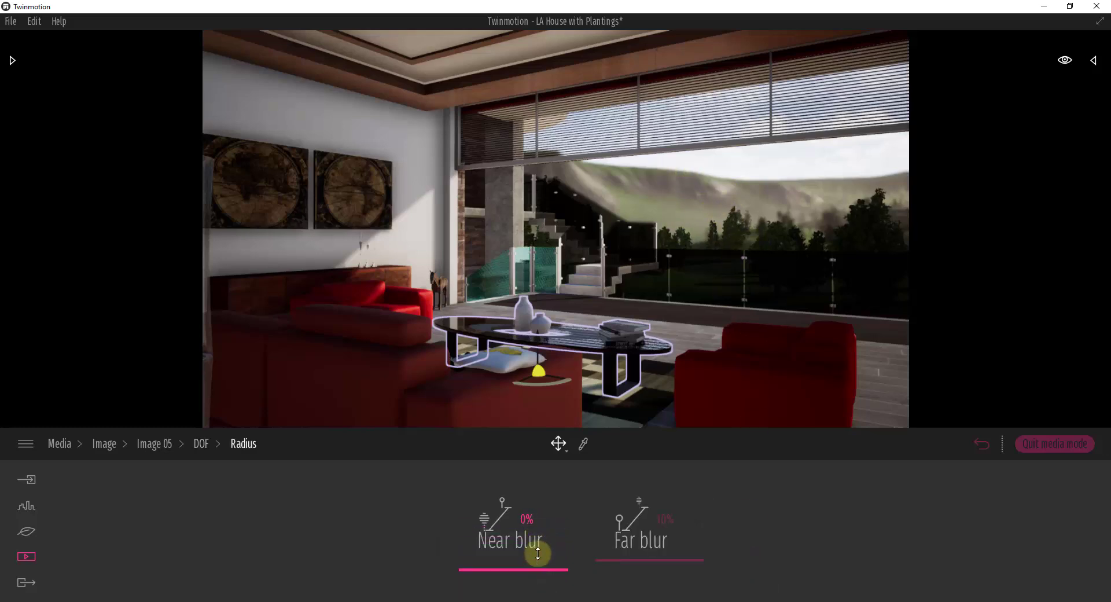
pyautogui.moveTo(538, 554)
pyautogui.mouseDown()
pyautogui.moveTo(536, 461)
pyautogui.moveTo(533, 554)
pyautogui.mouseUp()
pyautogui.moveTo(627, 561)
pyautogui.mouseDown()
pyautogui.moveTo(627, 528)
pyautogui.moveTo(627, 588)
pyautogui.moveTo(645, 566)
pyautogui.mouseUp()
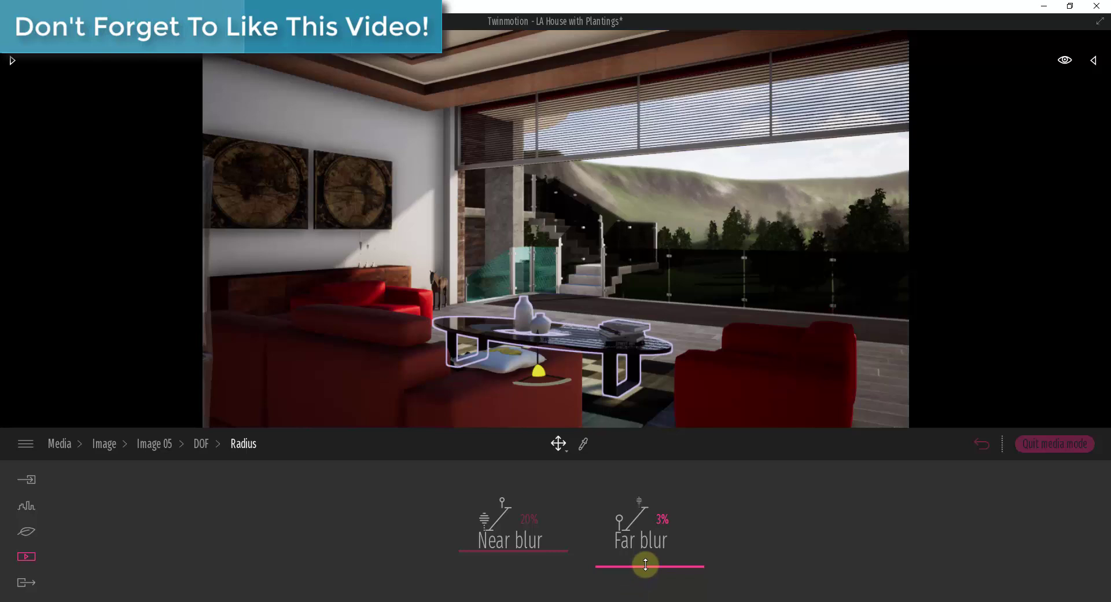
pyautogui.moveTo(533, 553)
pyautogui.mouseDown()
pyautogui.moveTo(531, 588)
pyautogui.moveTo(541, 474)
pyautogui.moveTo(527, 541)
pyautogui.mouseUp()
pyautogui.rightClick(526, 540)
pyautogui.rightClick(526, 540)
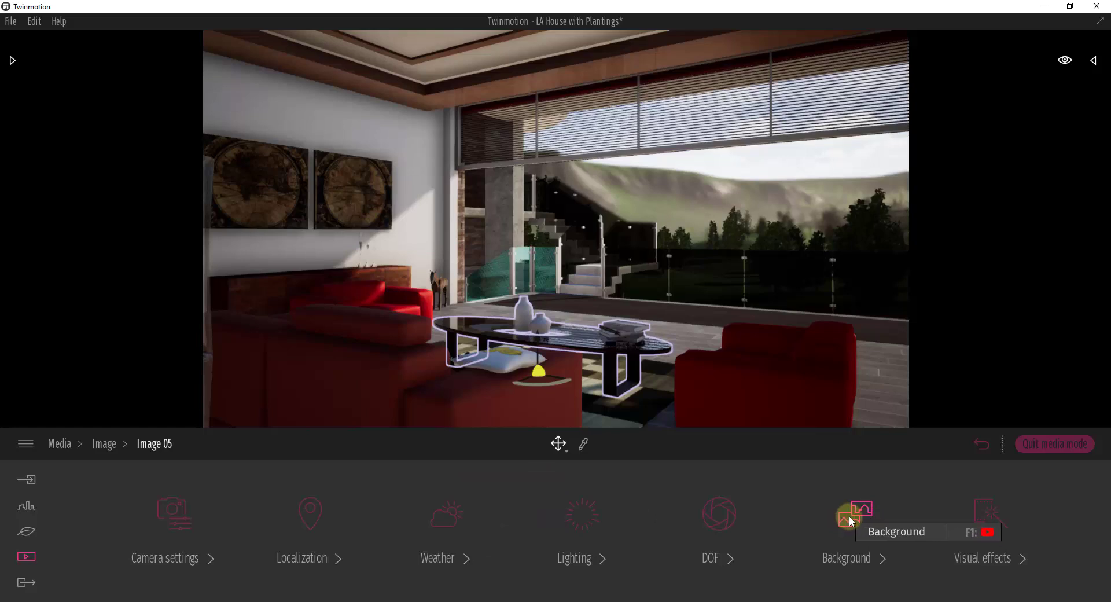
# - Change Image 05's background picture from Mountains to None
pyautogui.click(849, 516)
pyautogui.click(506, 509)
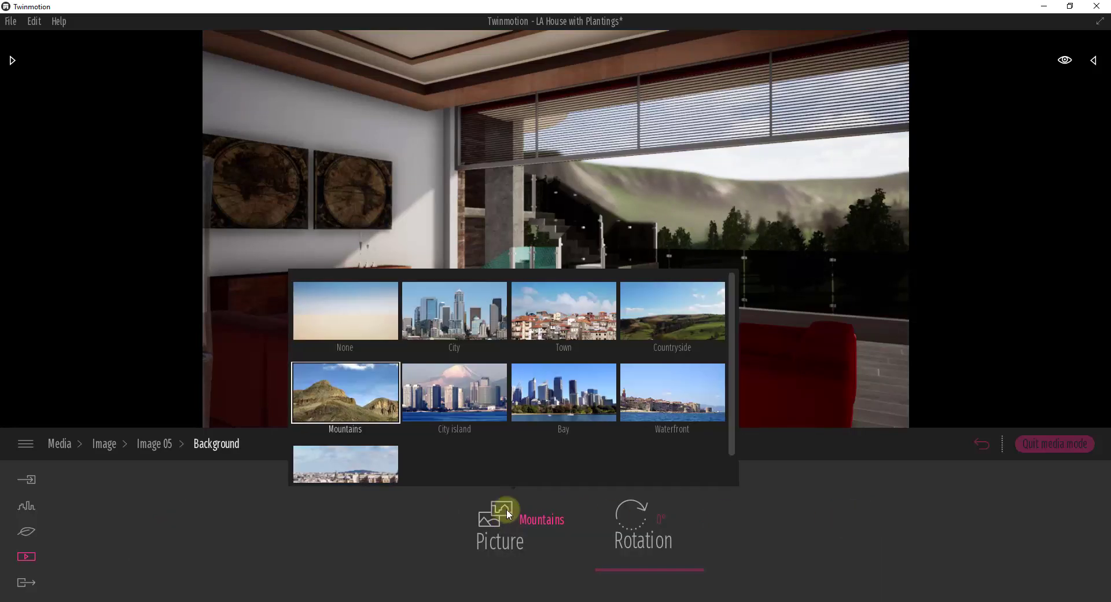
pyautogui.click(665, 322)
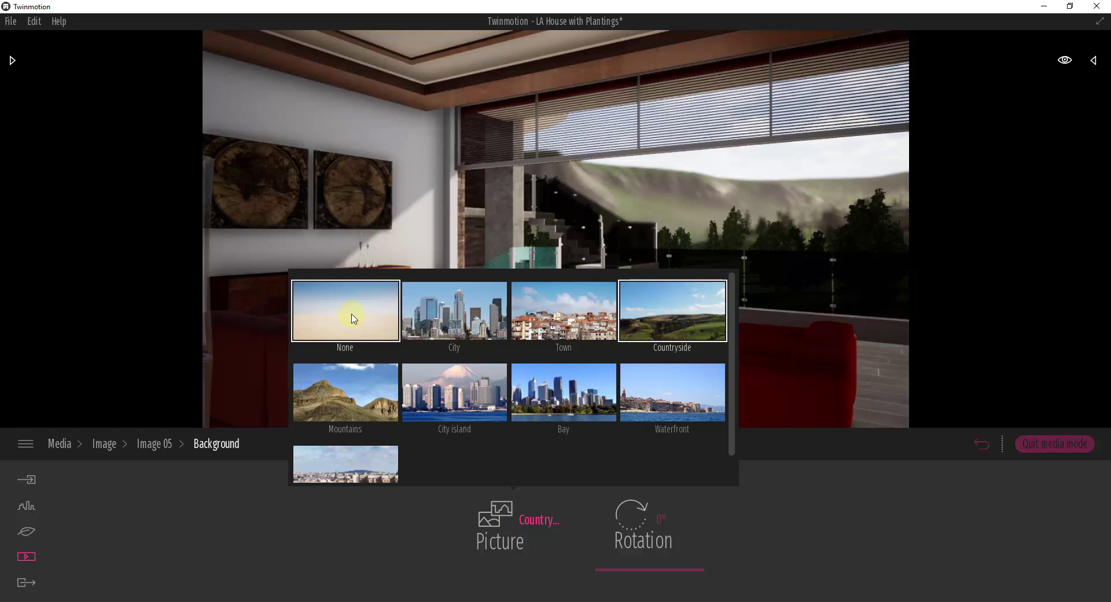
pyautogui.click(354, 319)
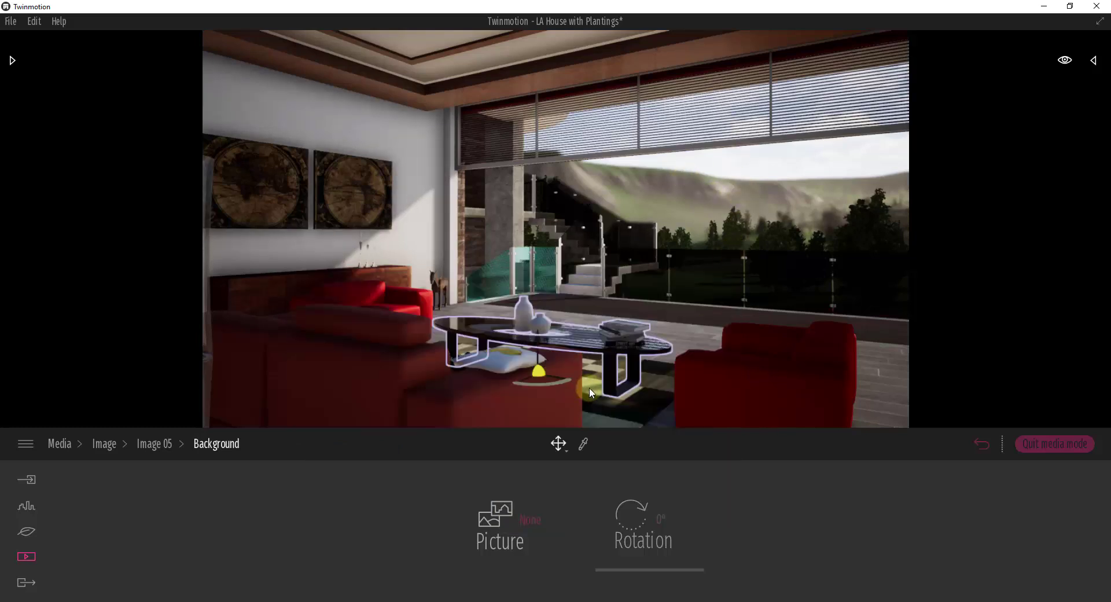
pyautogui.click(153, 444)
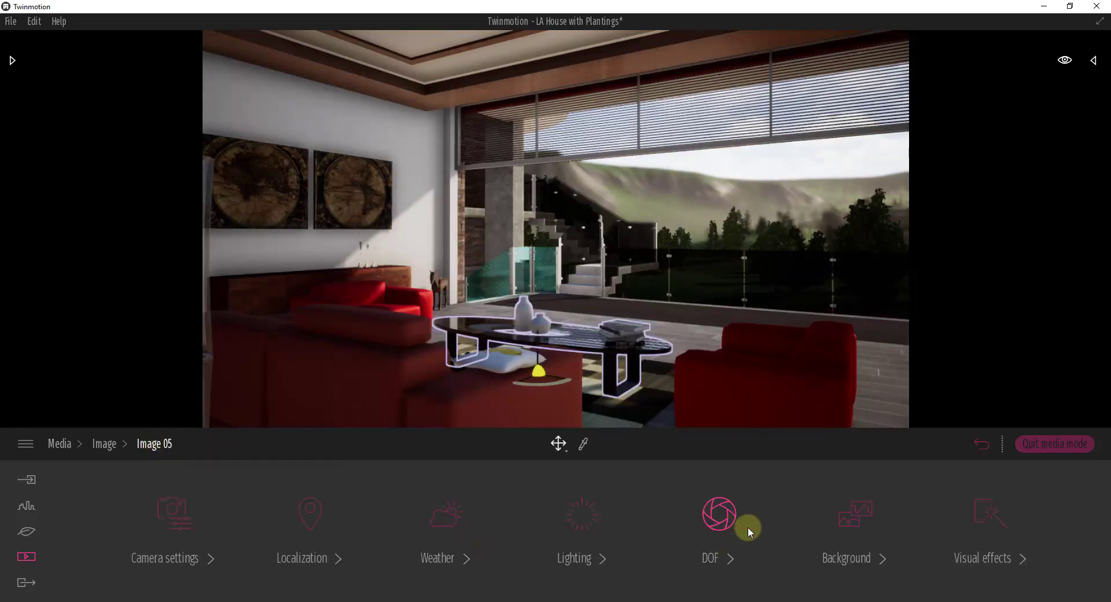
# - Preview the Ballpoint Pen, Blueprint 1 and 2, Cross Stitch, Halftone and Halftone Comic filters
pyautogui.click(989, 514)
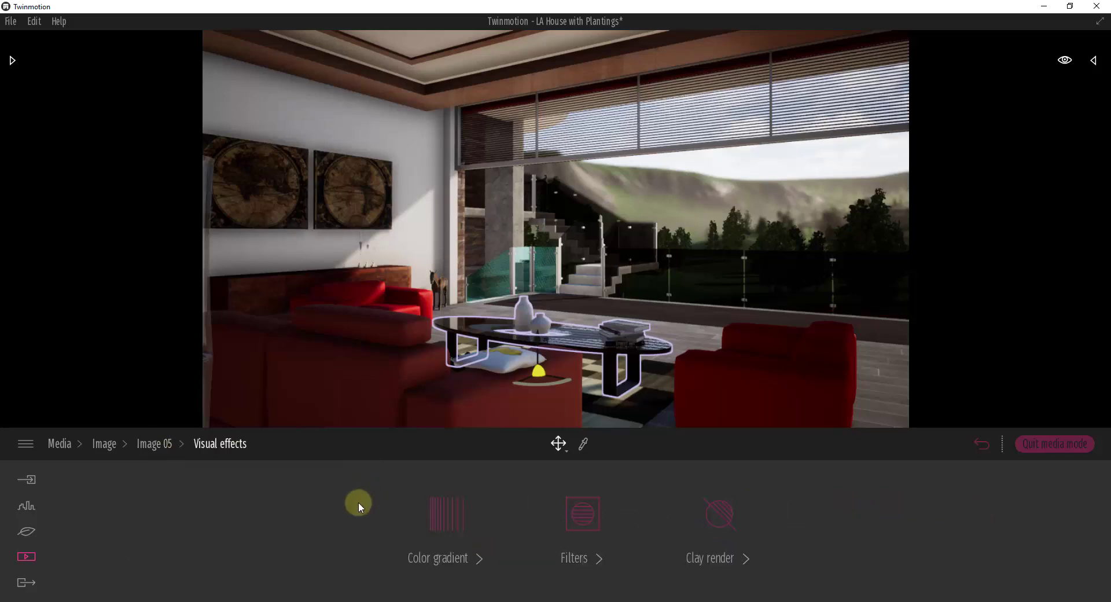
pyautogui.click(584, 515)
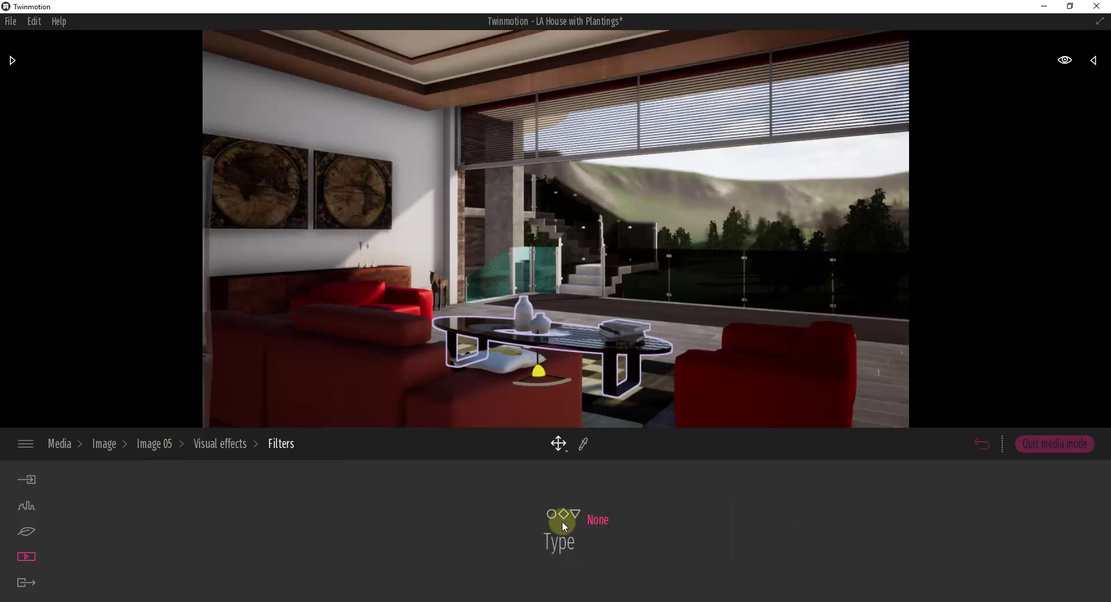
pyautogui.click(562, 515)
pyautogui.click(618, 377)
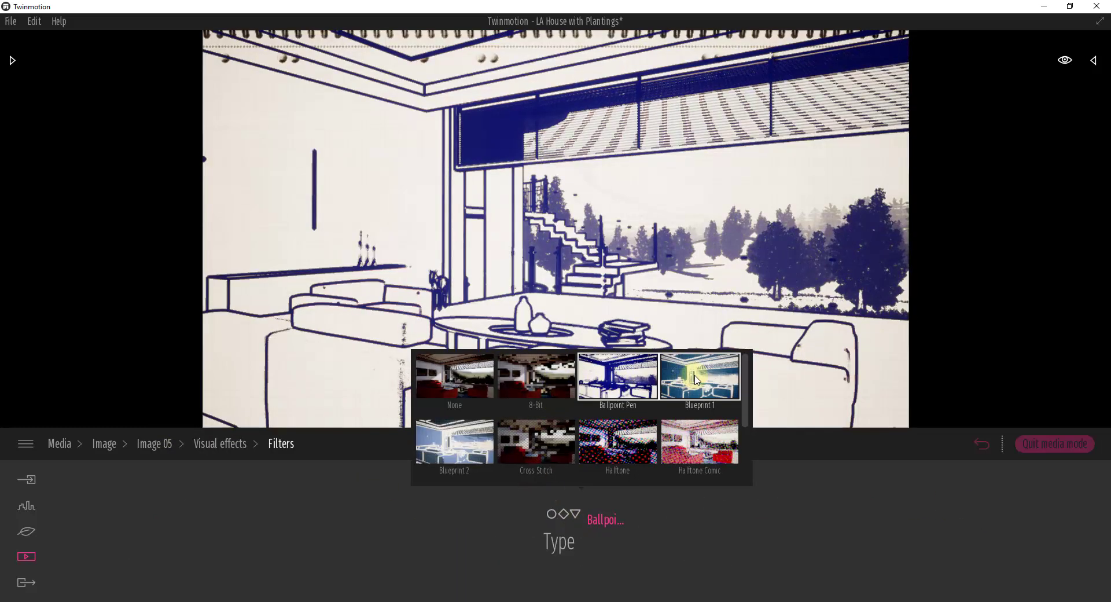
pyautogui.click(700, 376)
pyautogui.click(475, 449)
pyautogui.click(537, 443)
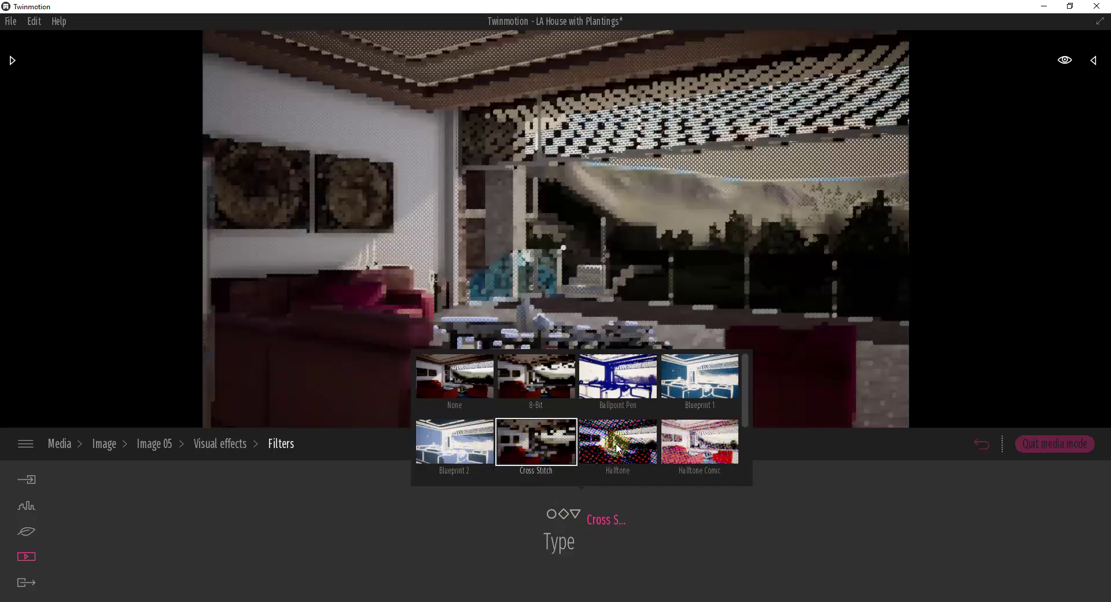
pyautogui.click(618, 443)
pyautogui.click(687, 446)
# - Try the Line Light filter, then set the filter type back to None
pyautogui.scroll(-2, 687, 446)
pyautogui.click(619, 423)
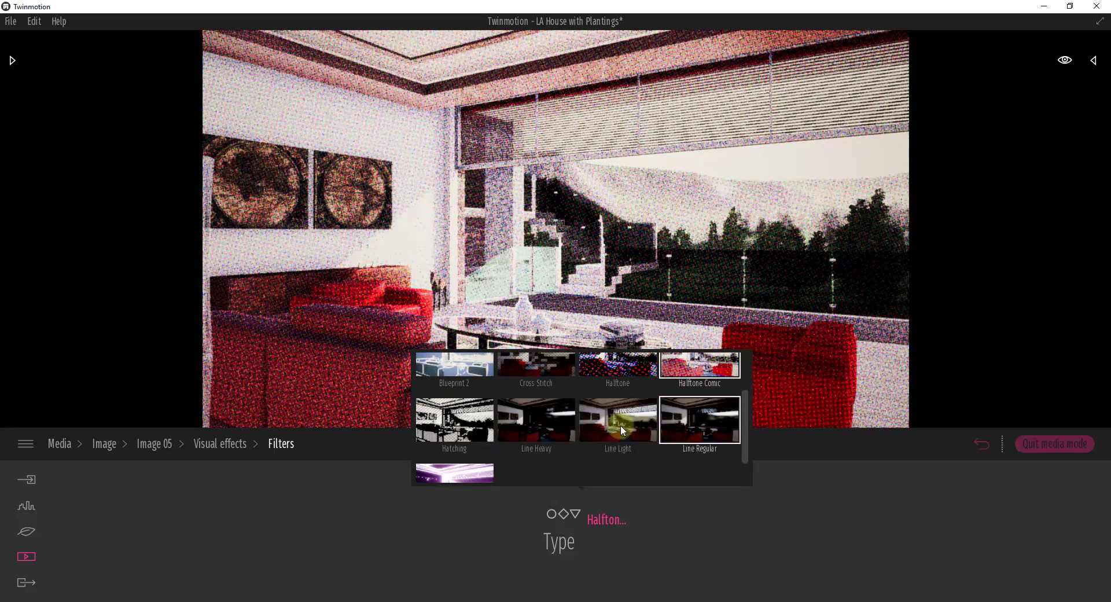
pyautogui.scroll(2, 454, 385)
pyautogui.click(466, 382)
pyautogui.click(579, 527)
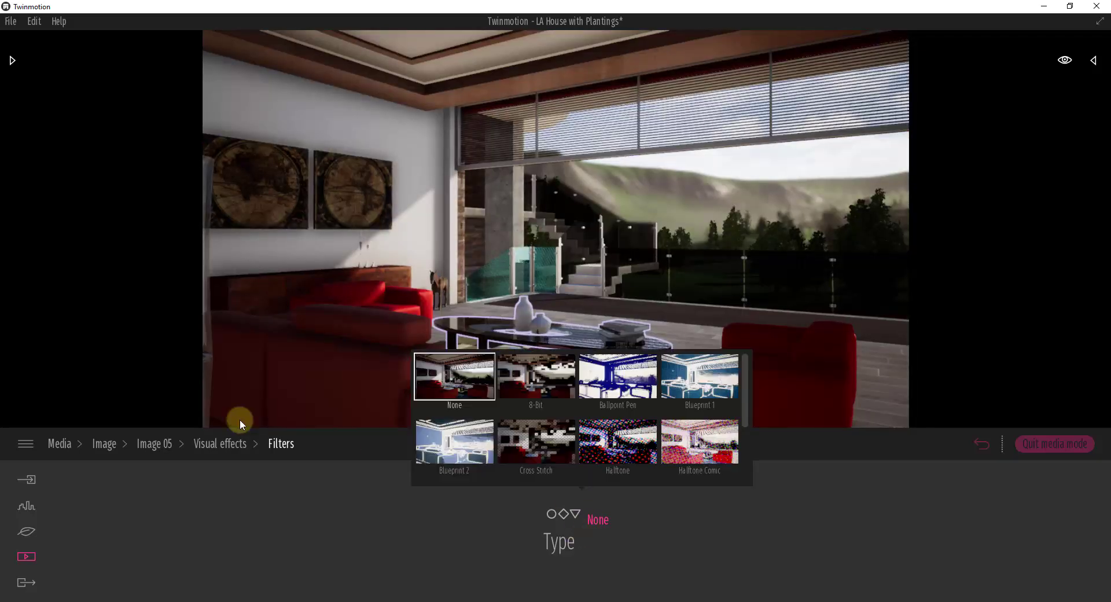
pyautogui.click(202, 444)
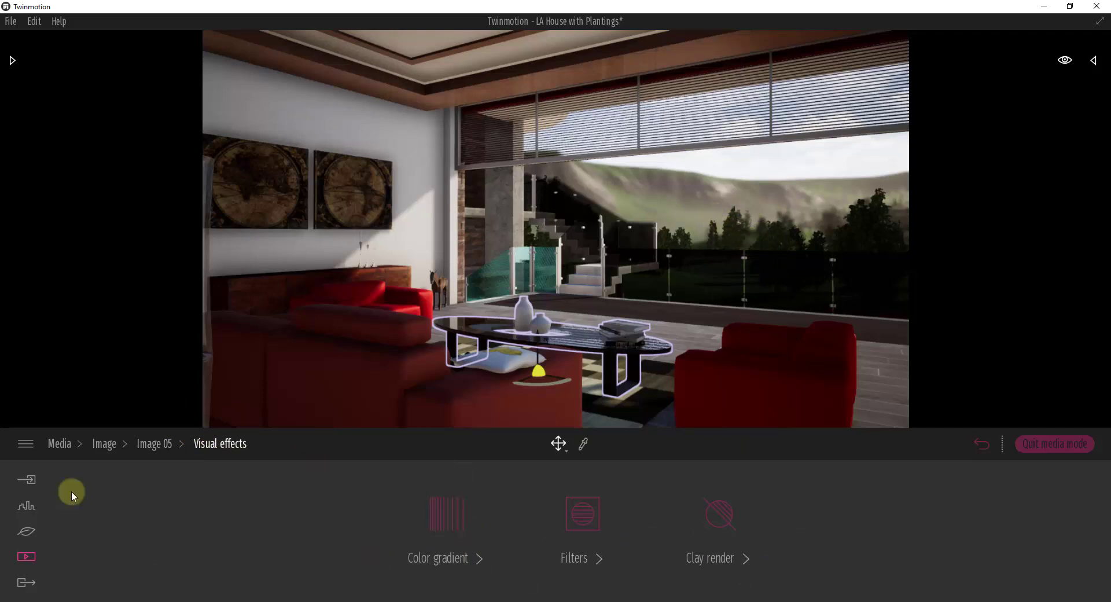
# - Confirm in Export that only Image 01 is queued, then return to Media > Image
pyautogui.click(154, 447)
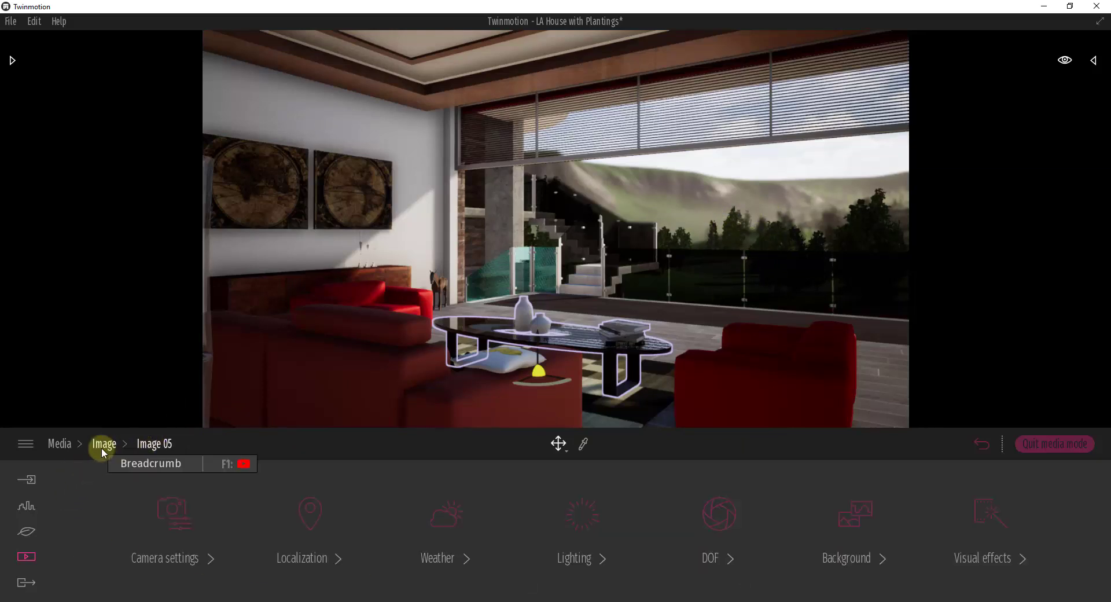
pyautogui.click(102, 447)
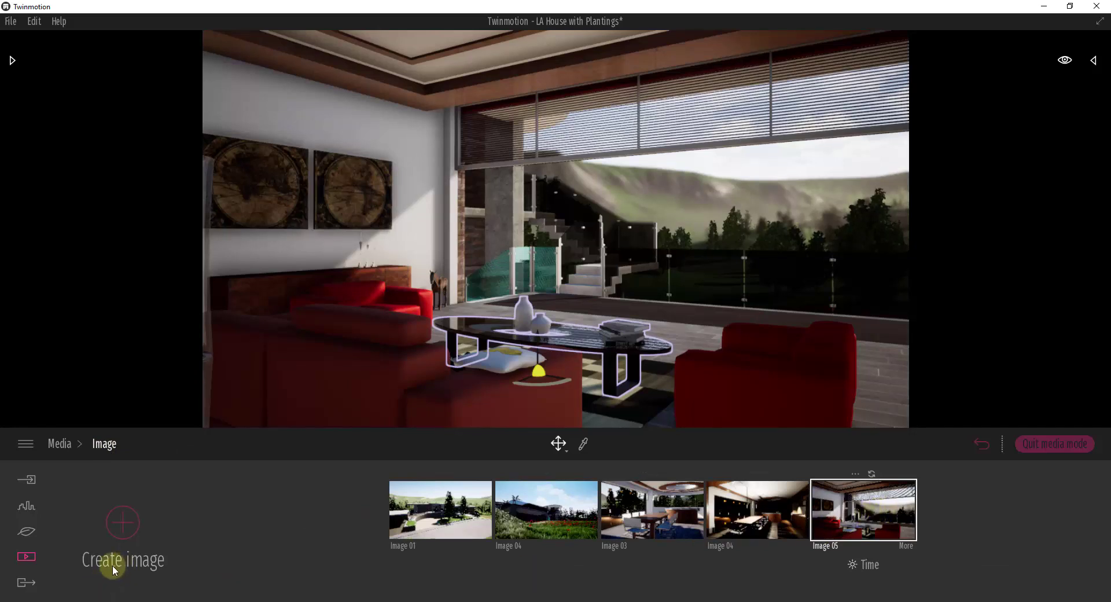
pyautogui.click(26, 586)
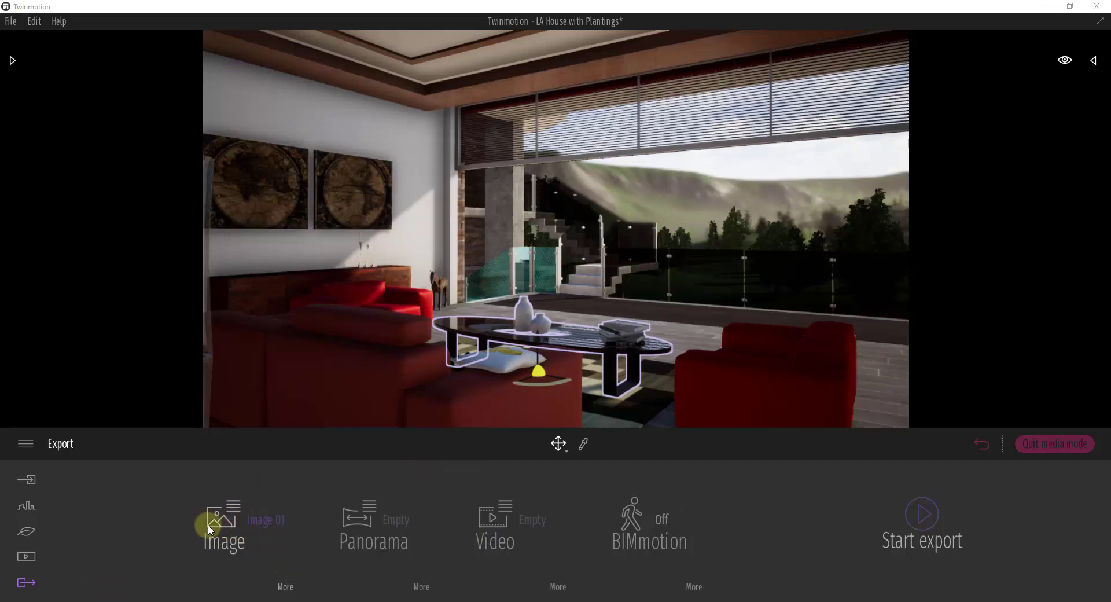
pyautogui.click(26, 557)
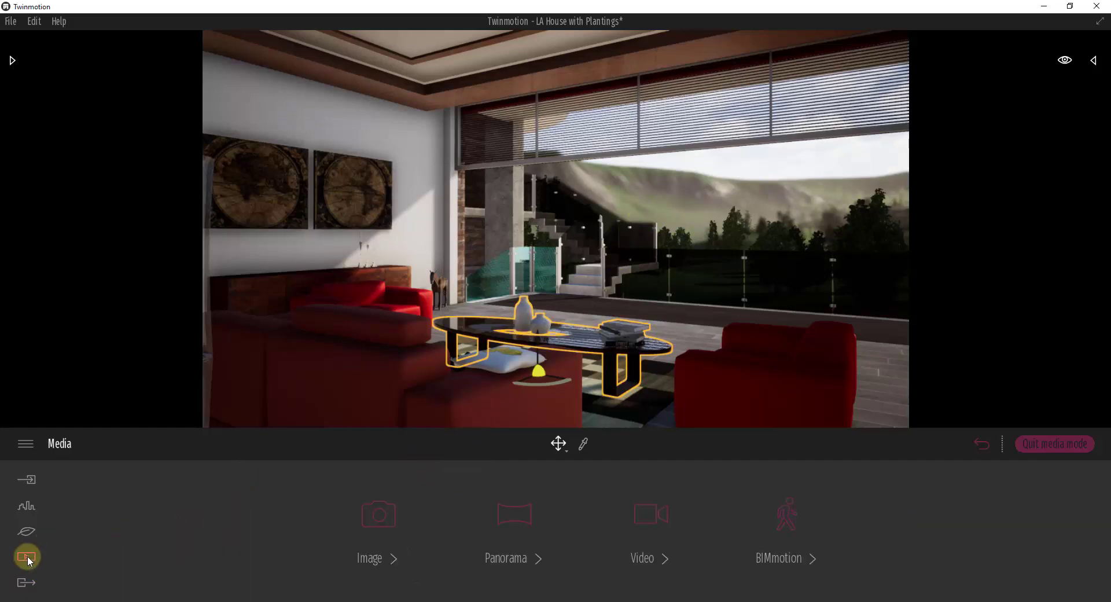
pyautogui.click(24, 585)
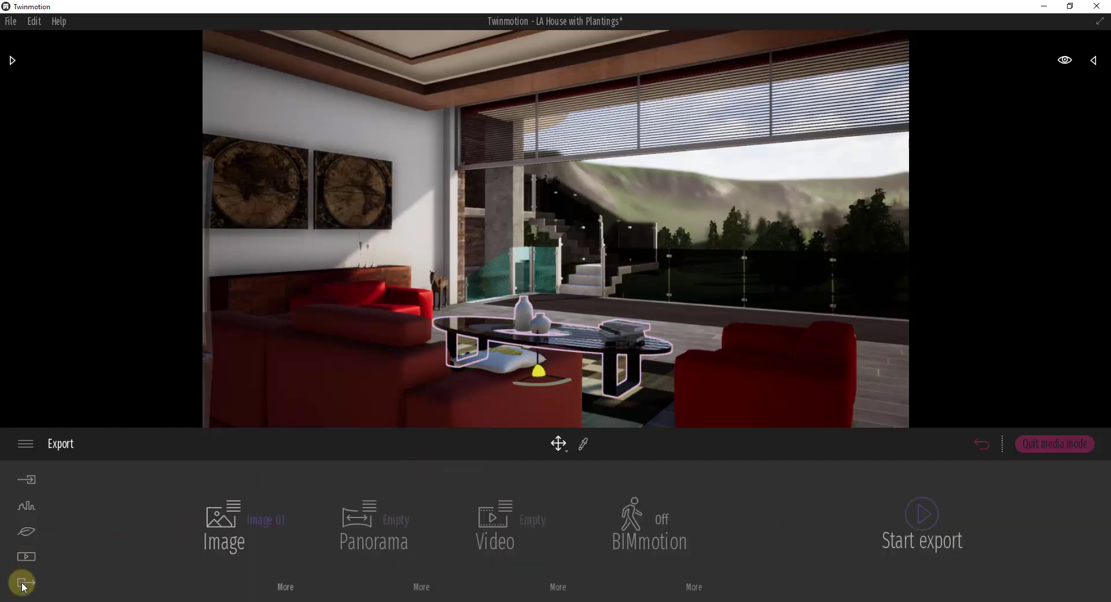
pyautogui.click(227, 516)
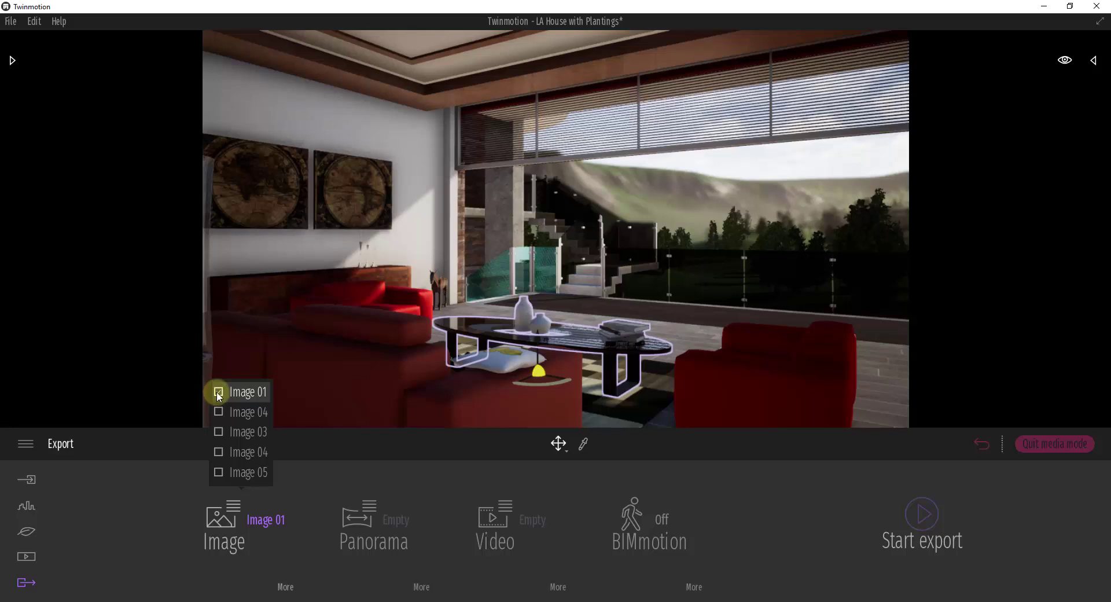
pyautogui.click(27, 553)
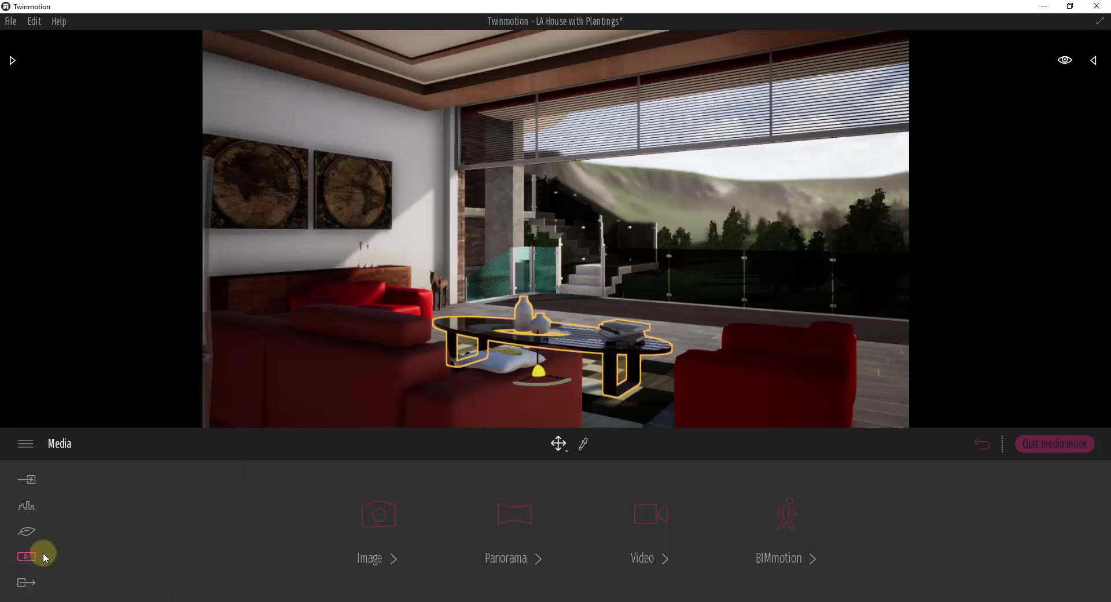
pyautogui.click(392, 531)
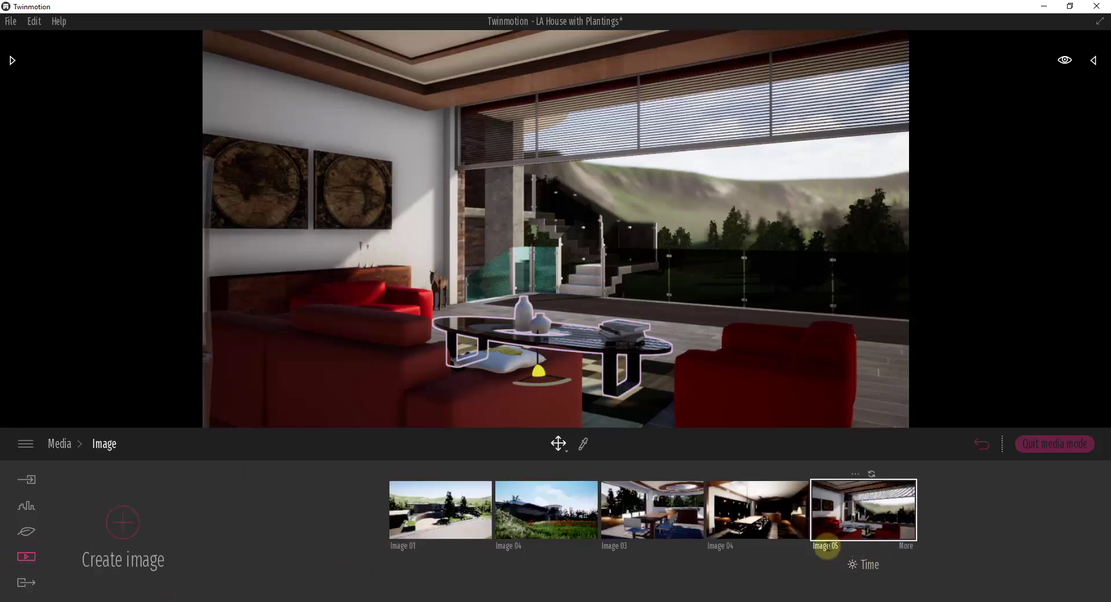
# - Rename Image 05 to Living Room and the other images to Kitchen Night and Kitchen Day
pyautogui.doubleClick(841, 547)
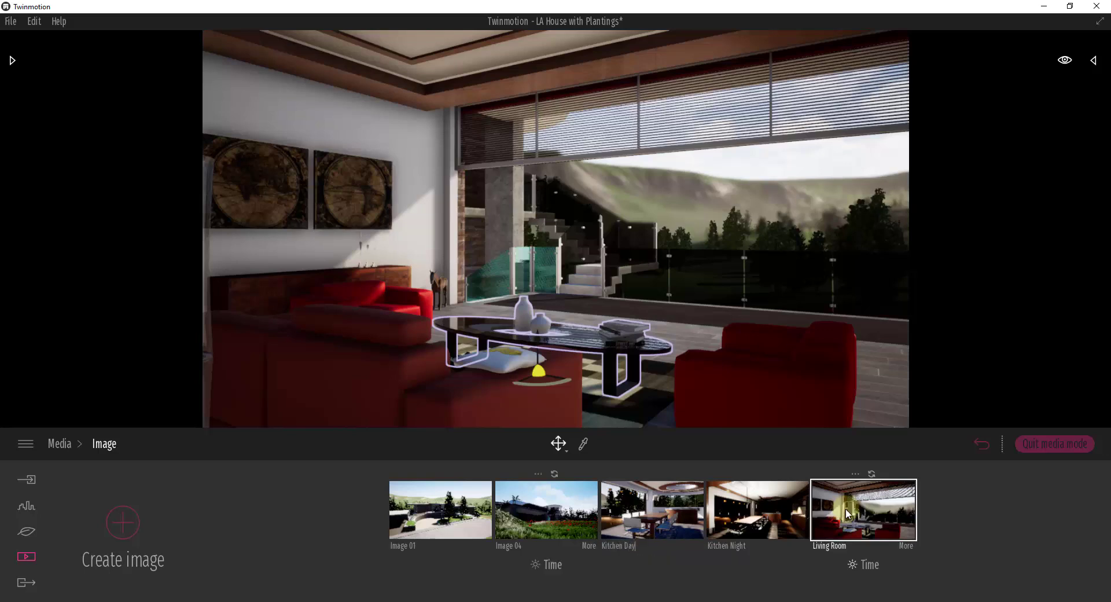
# - Queue Living Room instead of Image 01, with Max reflection and Max lighting on
pyautogui.click(18, 589)
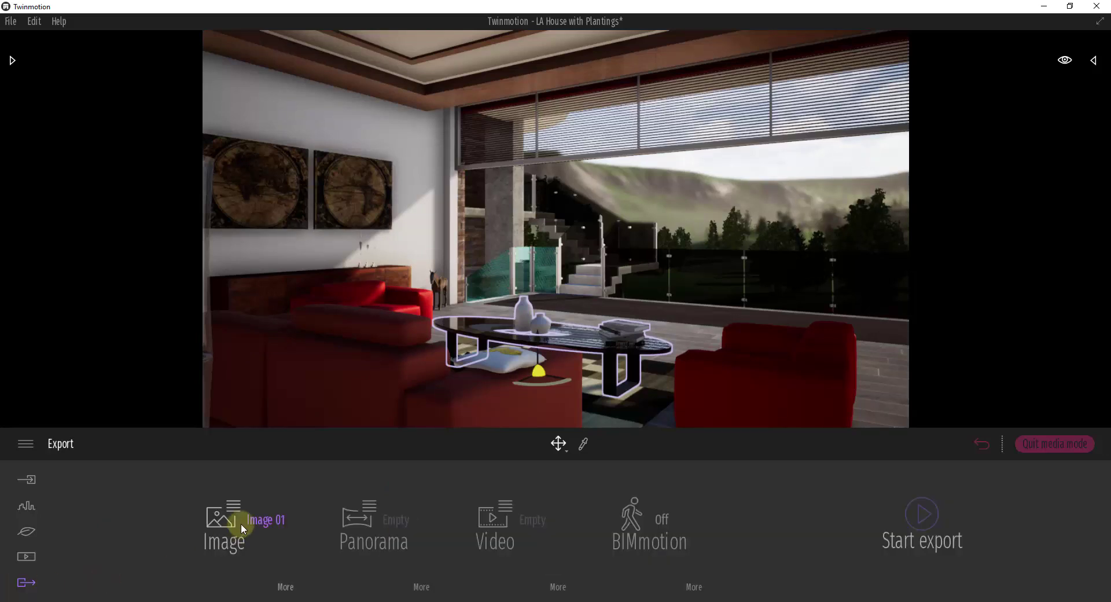
pyautogui.click(240, 523)
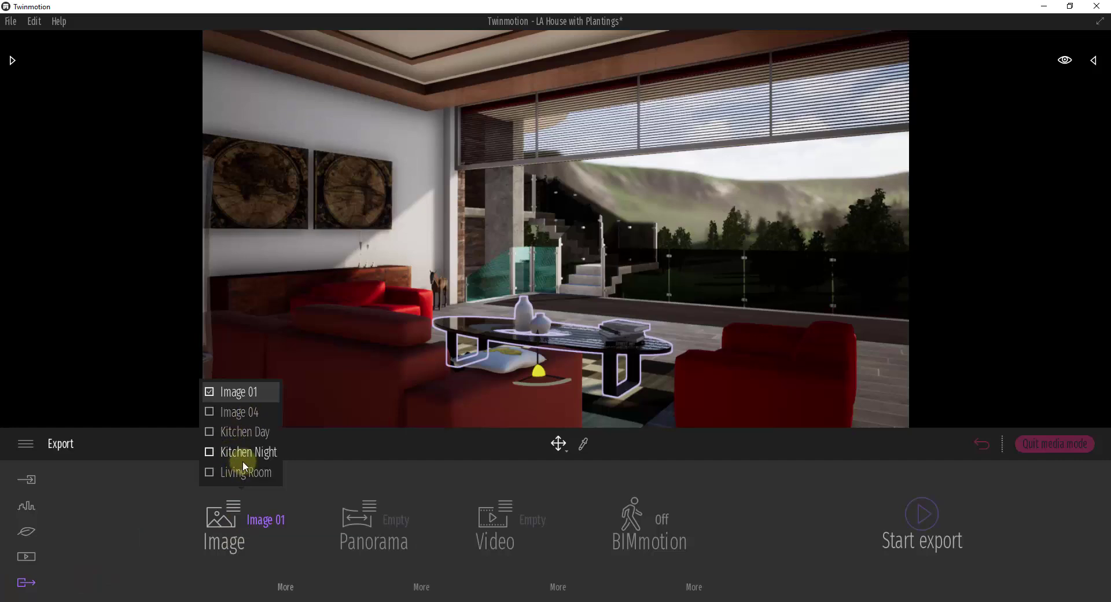
pyautogui.click(232, 392)
pyautogui.click(231, 472)
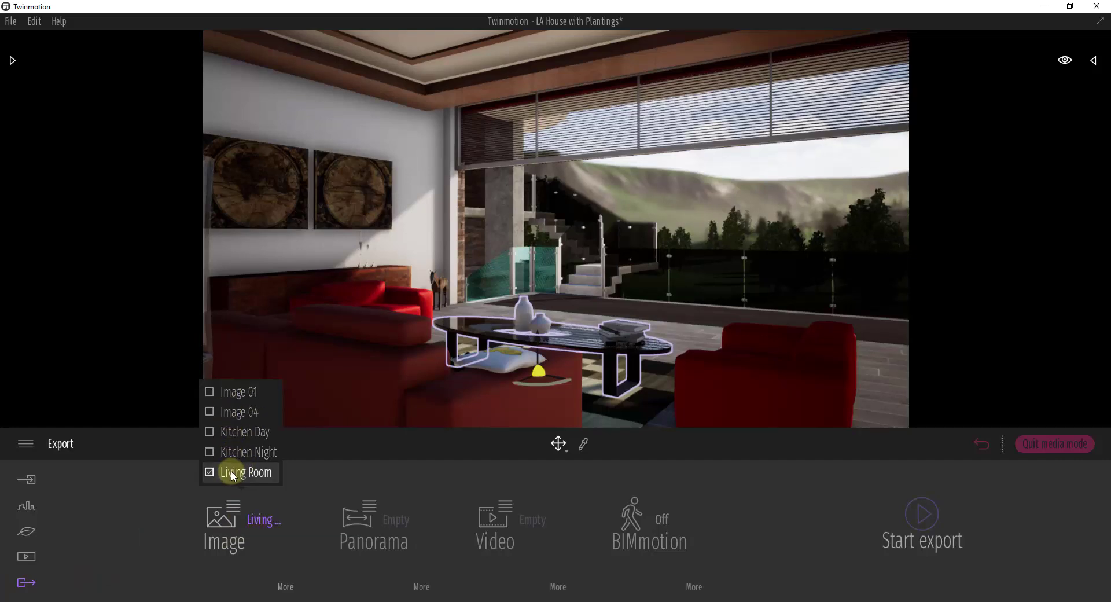
pyautogui.click(288, 585)
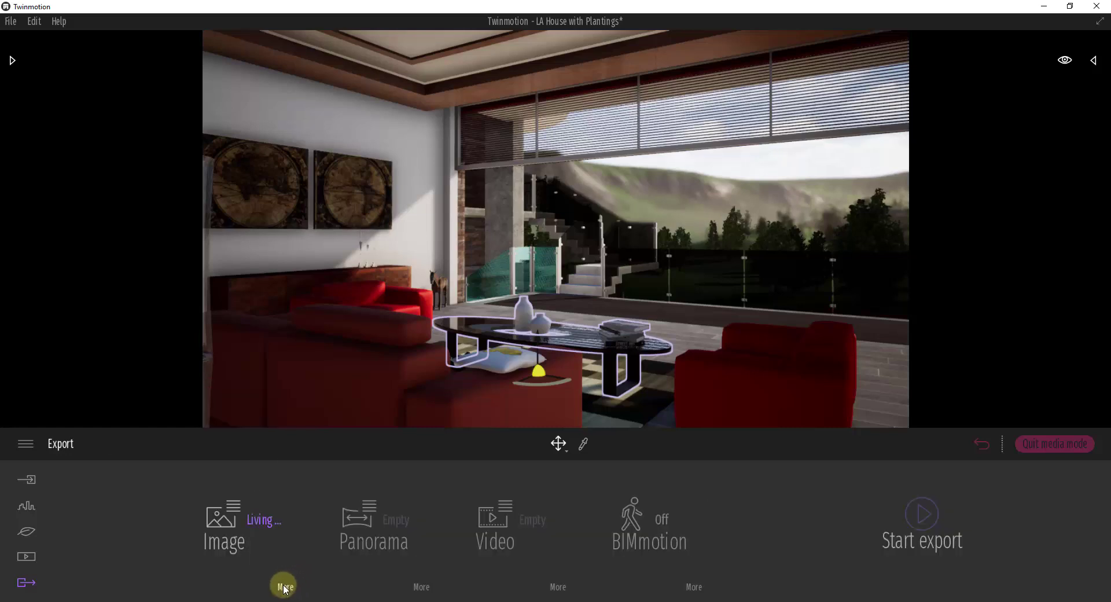
pyautogui.click(285, 584)
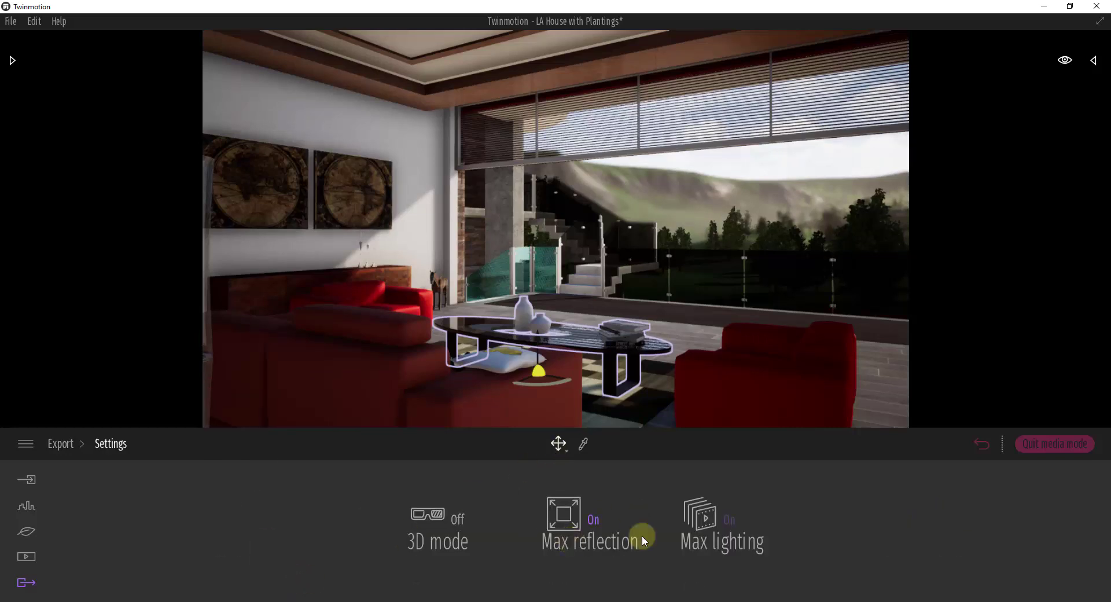
pyautogui.click(703, 524)
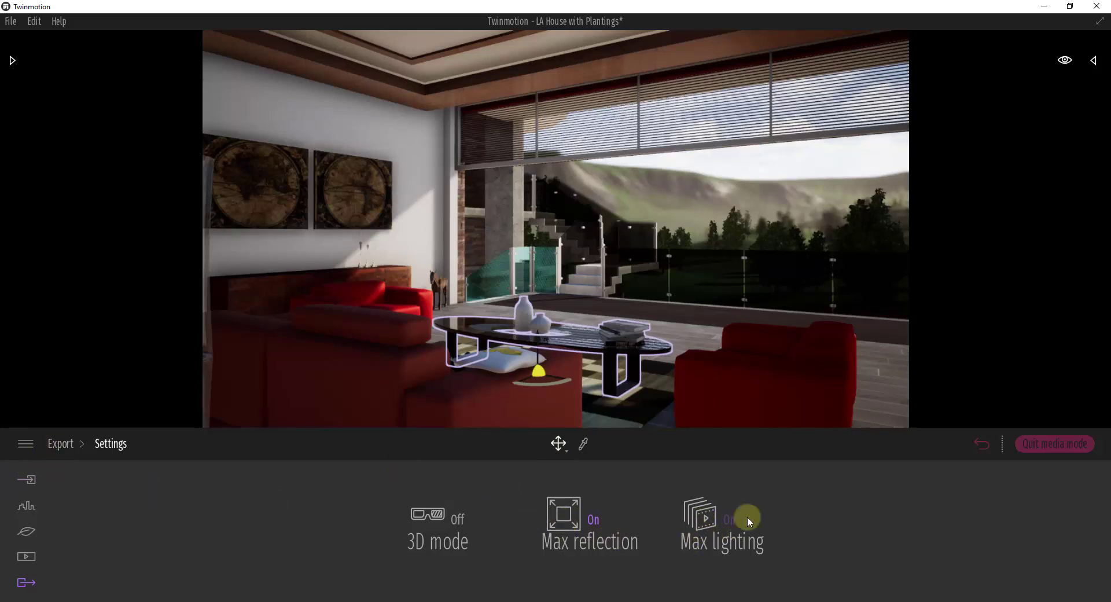
pyautogui.click(61, 444)
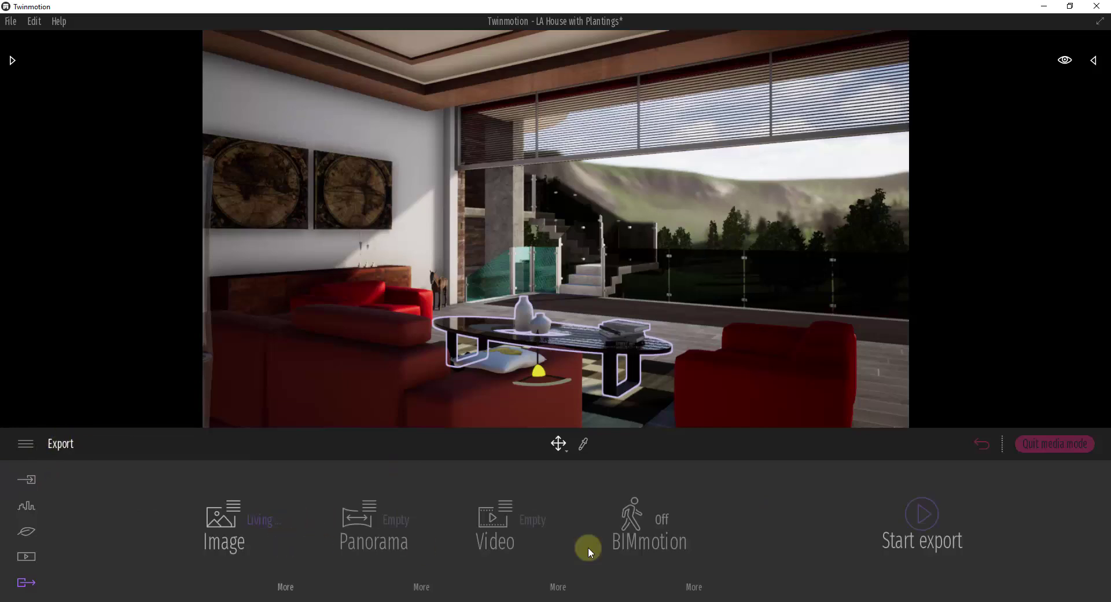
# - Render Living Room.png into the chosen folder and close its preview
pyautogui.click(916, 514)
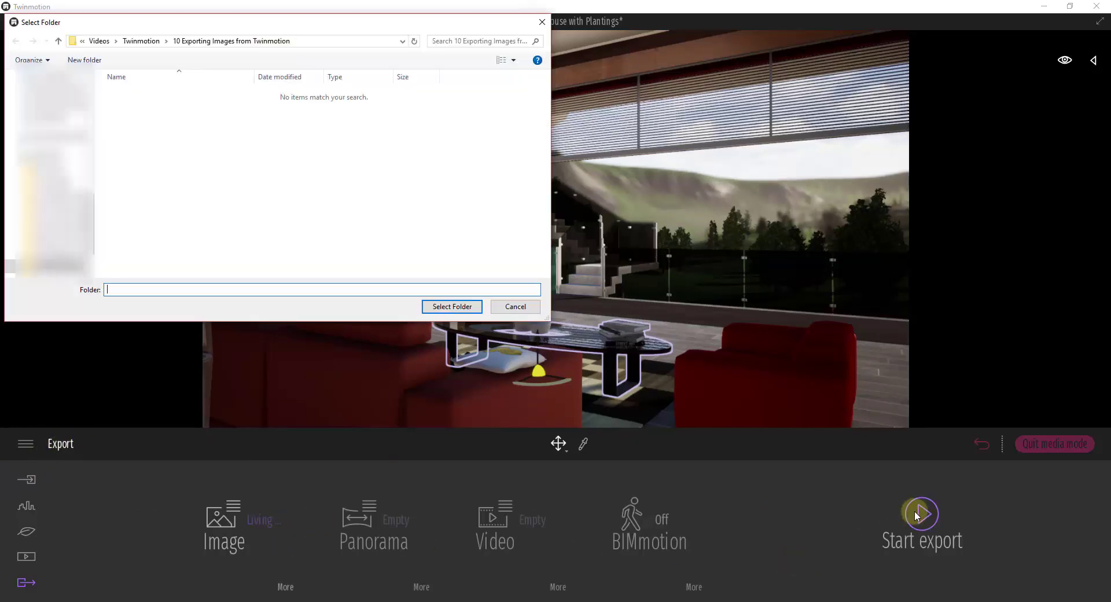
pyautogui.click(452, 306)
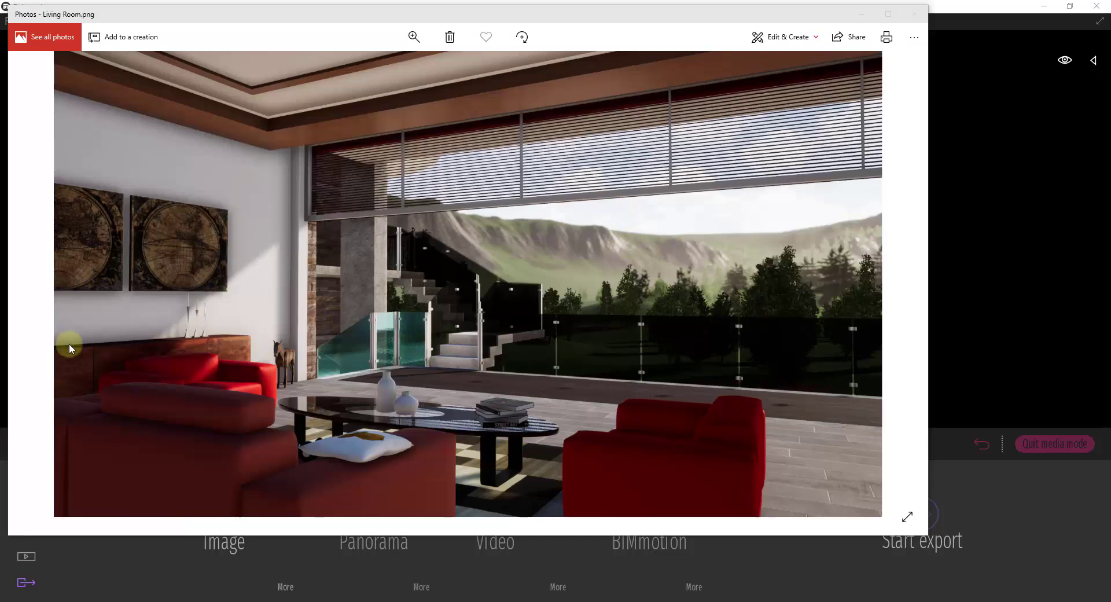
pyautogui.click(922, 17)
# - Add Kitchen Night and Kitchen Day to Living Room and batch-export all three images to the chosen folder
pyautogui.click(240, 529)
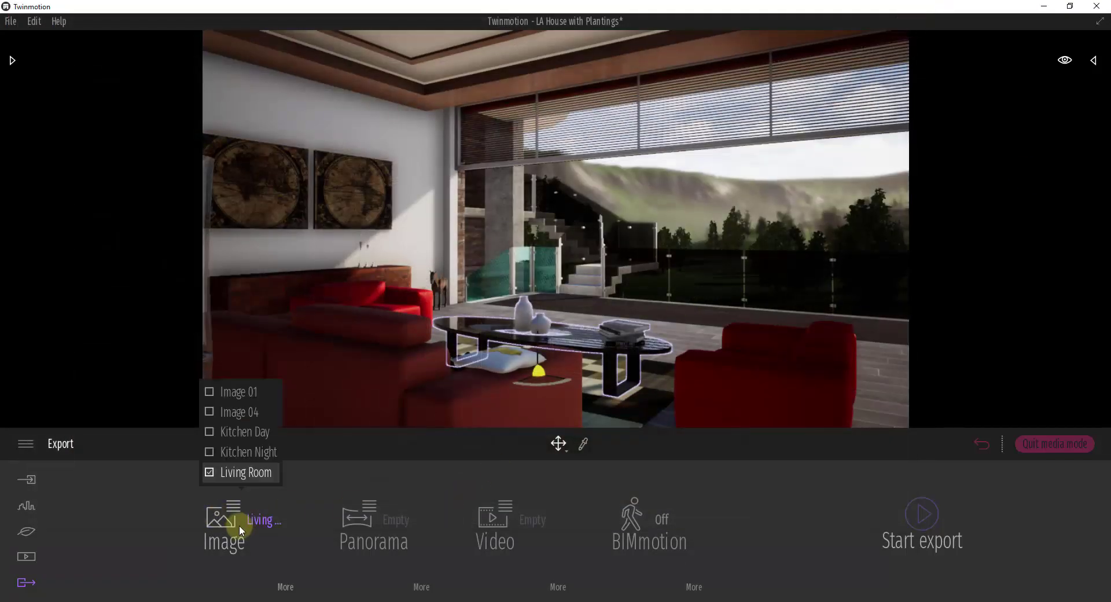
pyautogui.click(209, 452)
pyautogui.click(210, 432)
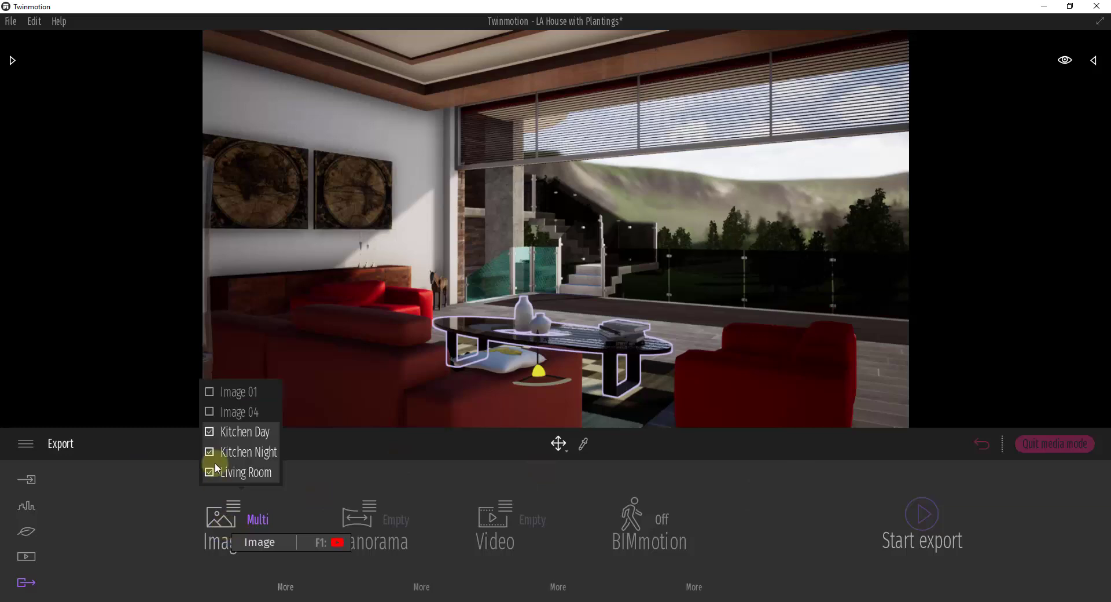
pyautogui.click(922, 514)
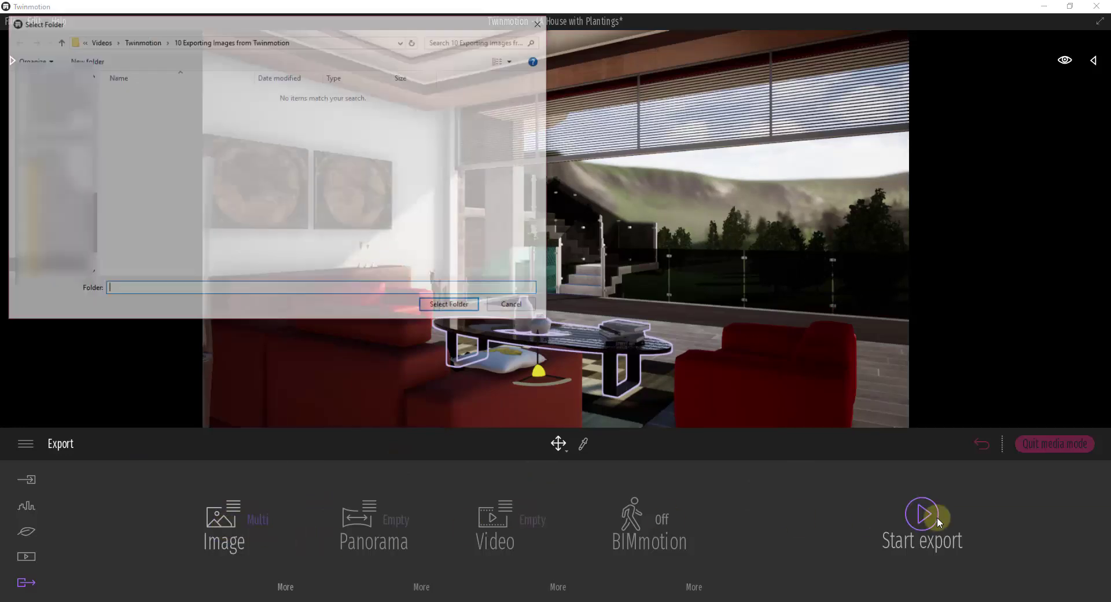
pyautogui.click(449, 307)
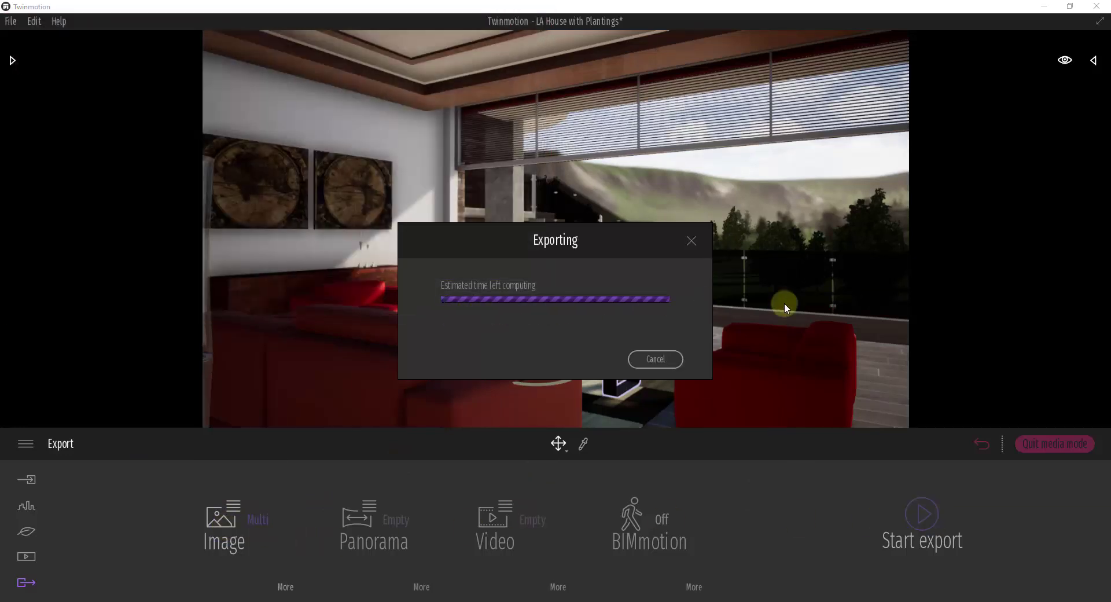